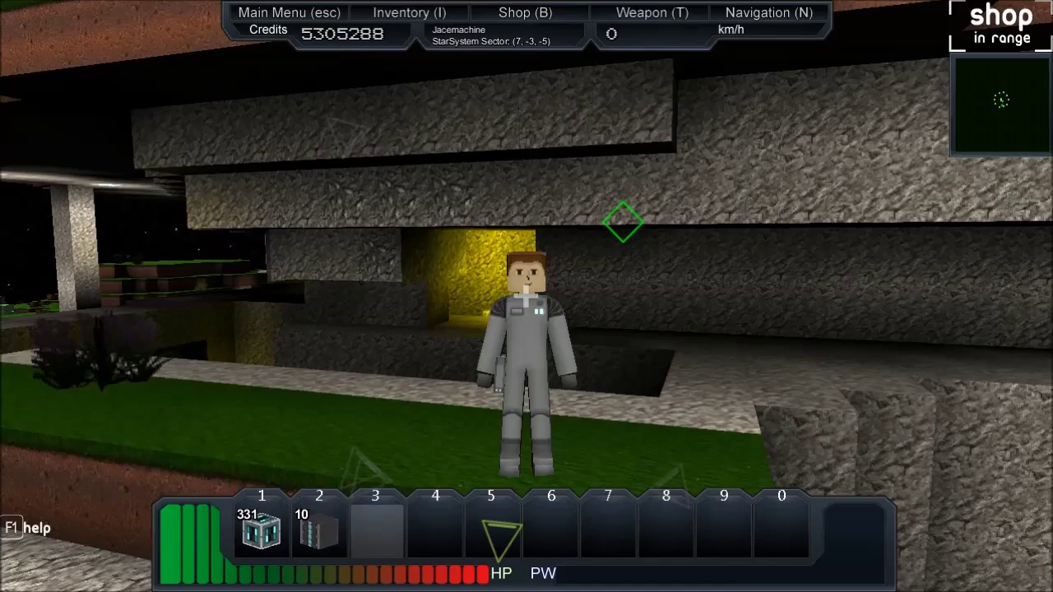
Open the desktop StarMade folder and scroll down to the 10.6 KB server config file.
key(6)
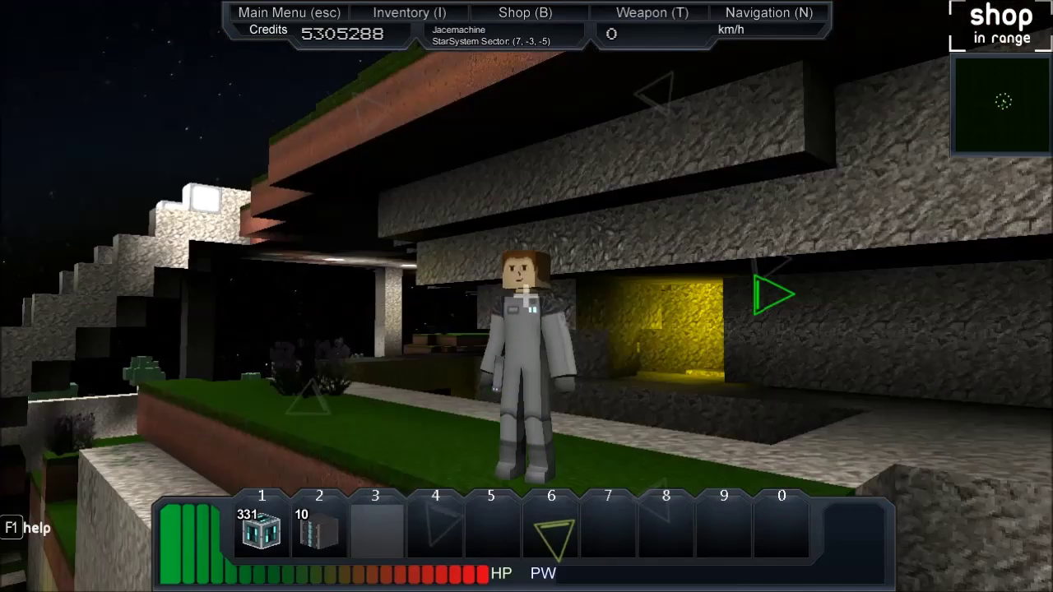
key(5)
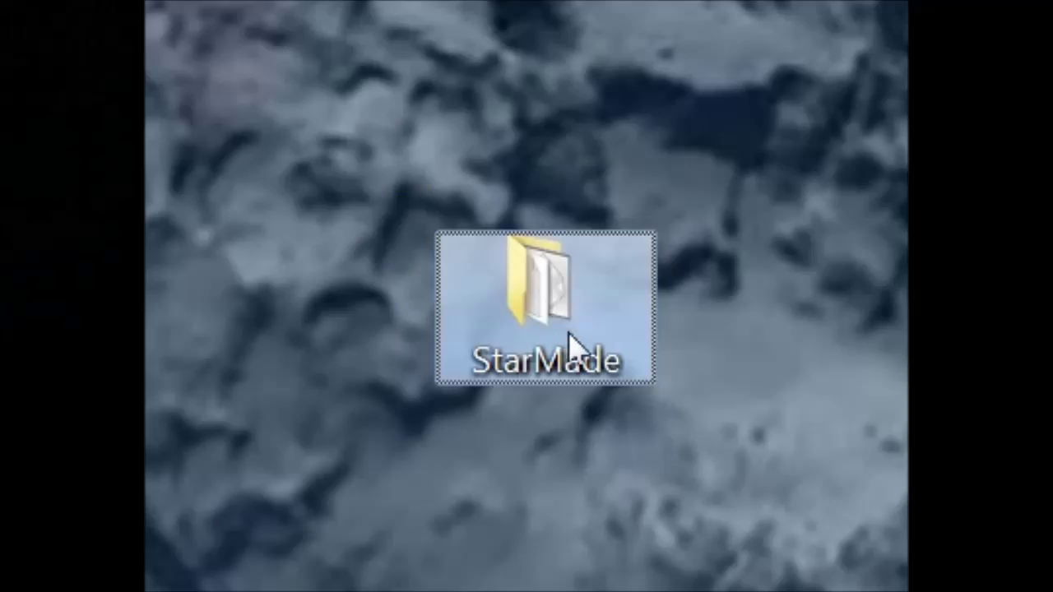
mouse_move(552, 329)
double_click(557, 305)
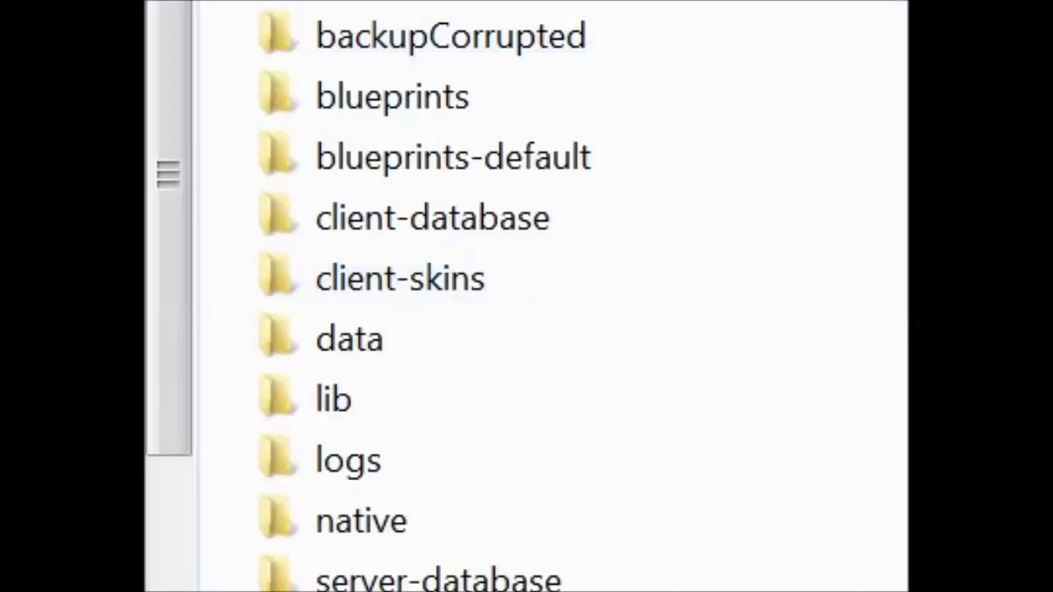
scroll(527, 297, down, 2)
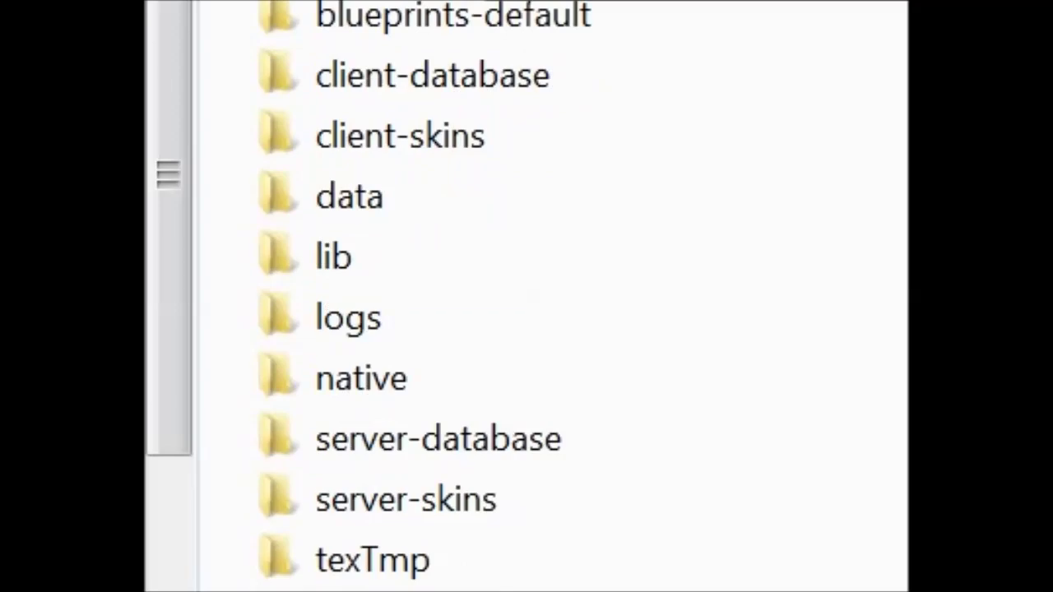
scroll(583, 297, down, 6)
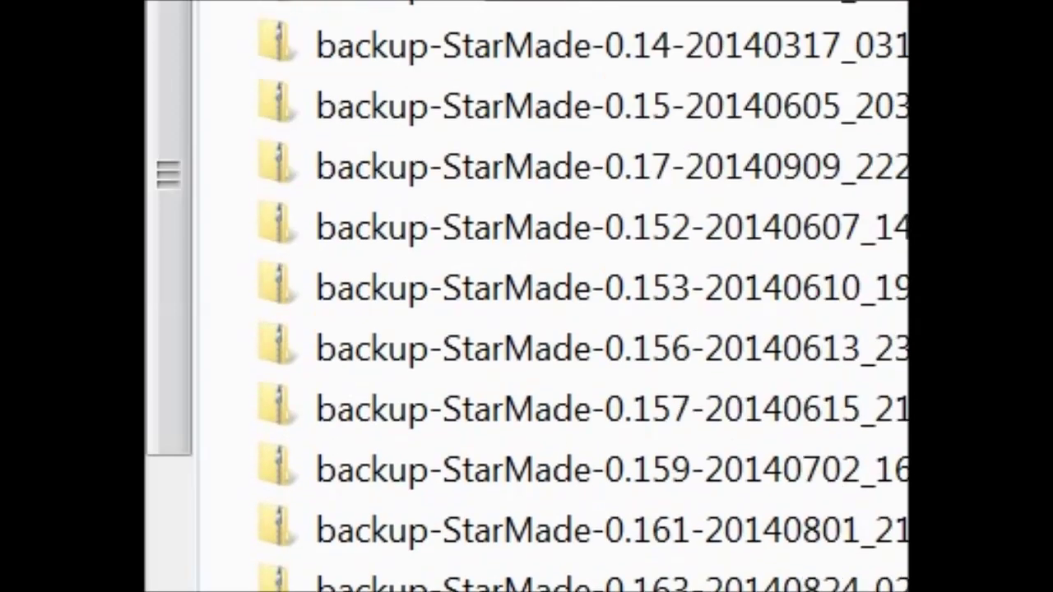
scroll(583, 296, down, 6)
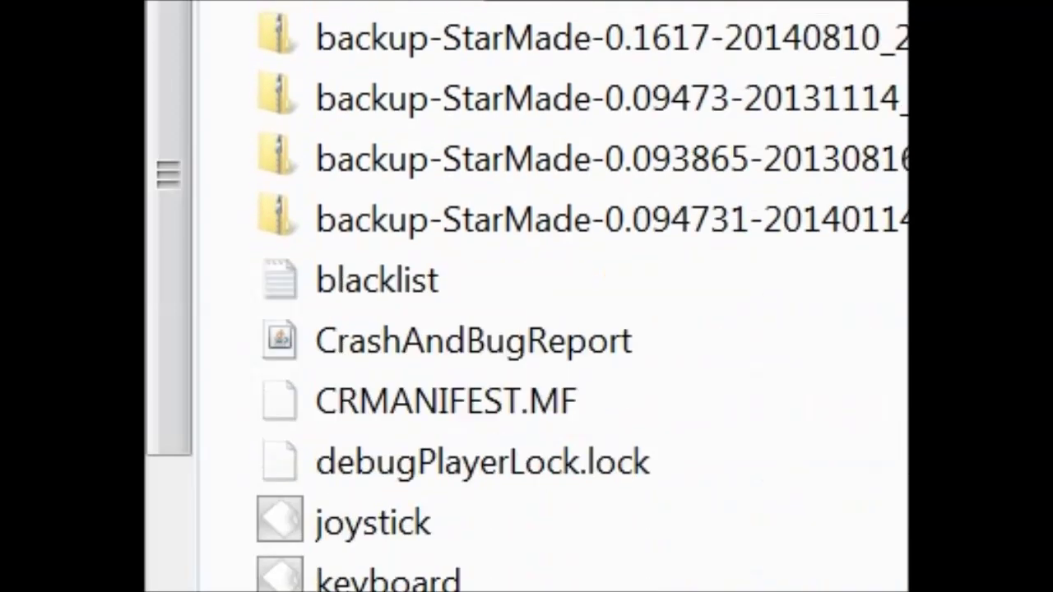
scroll(526, 296, down, 4)
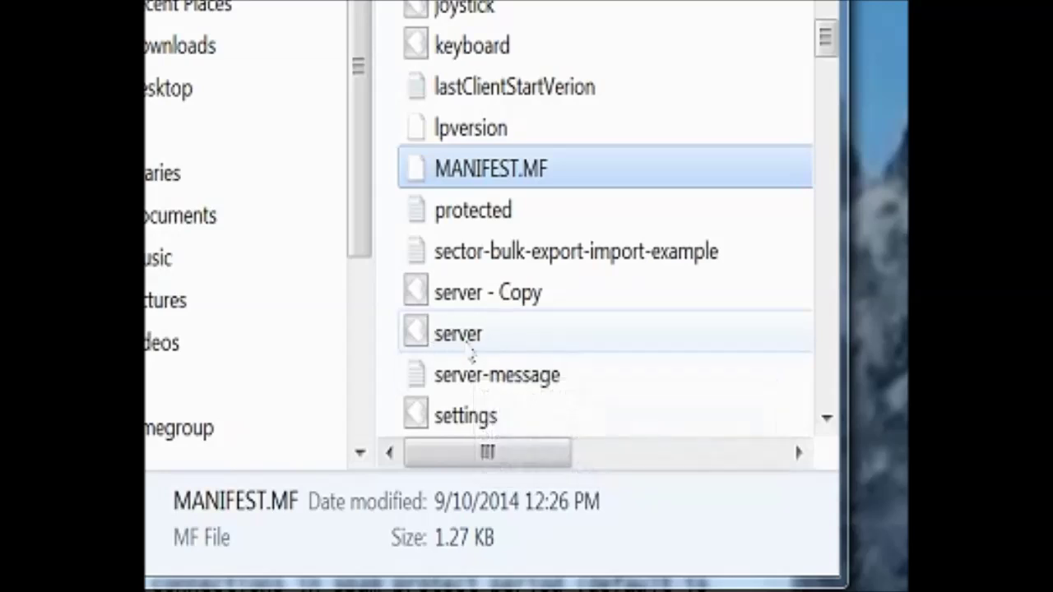
mouse_move(469, 352)
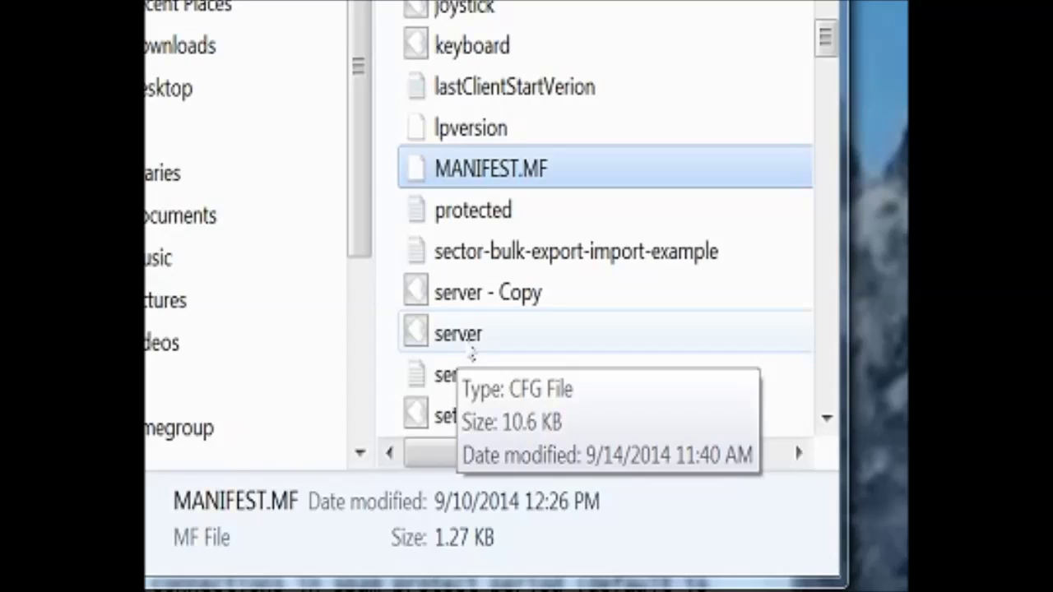
mouse_move(487, 303)
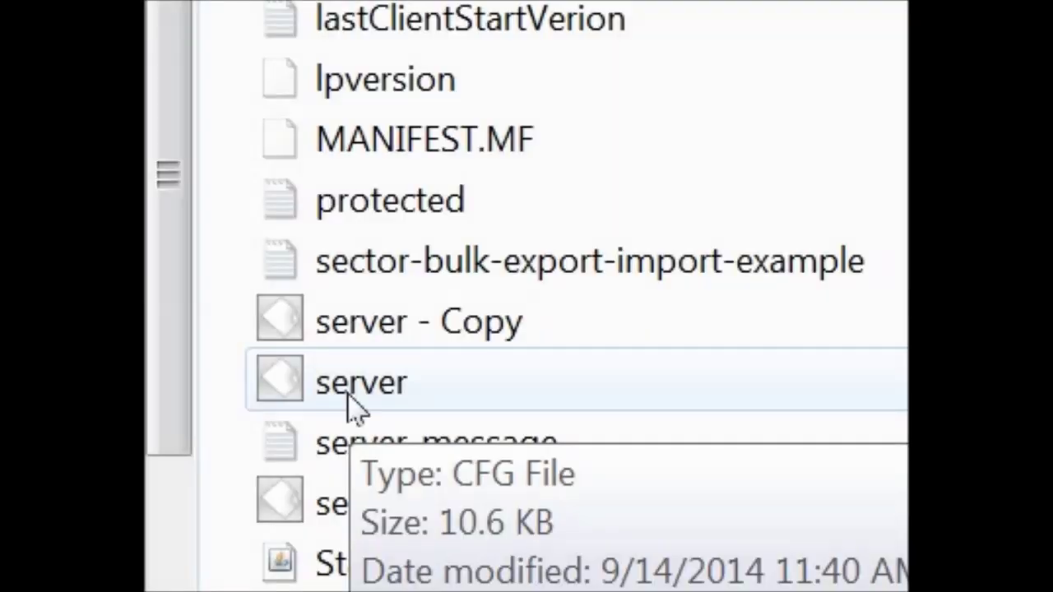
Open server.cfg with Free File Viewer and read settings like SECTOR_SIZE and STARTING_CREDITS.
right_click(350, 401)
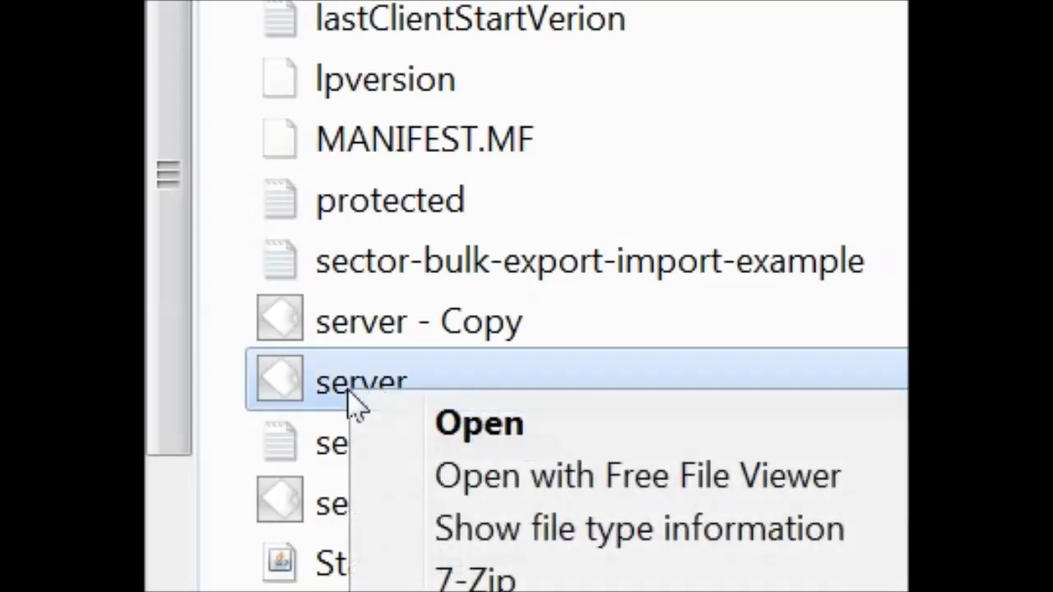
click(464, 424)
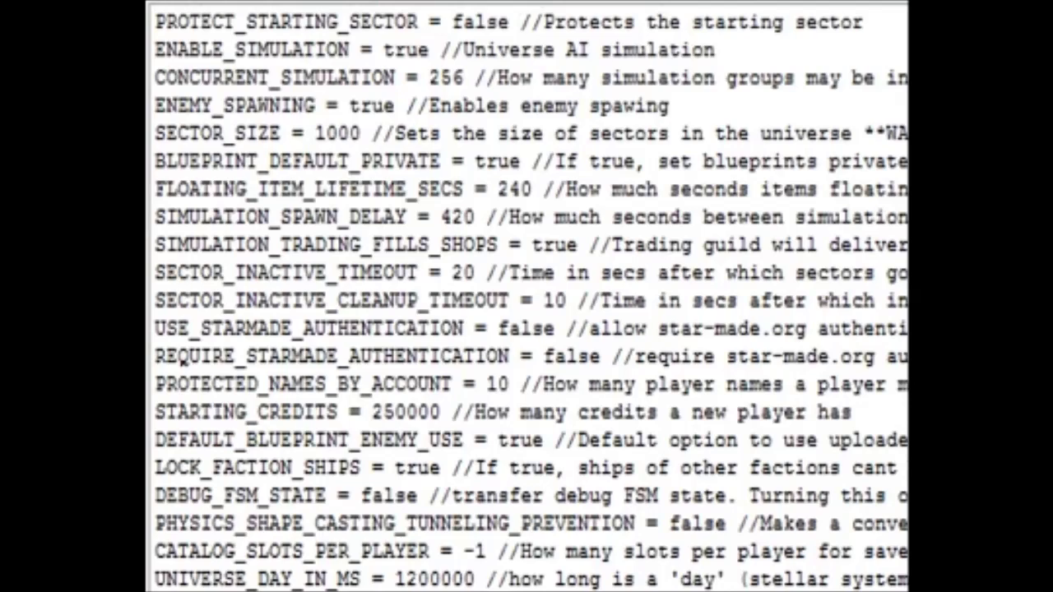
scroll(527, 296, down, 2)
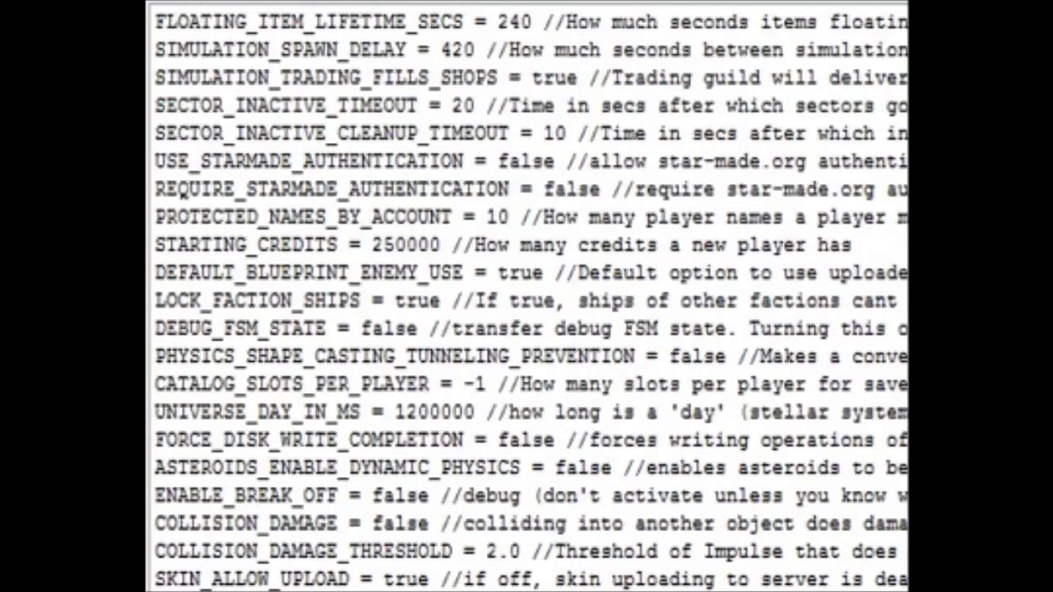
scroll(527, 296, down, 1)
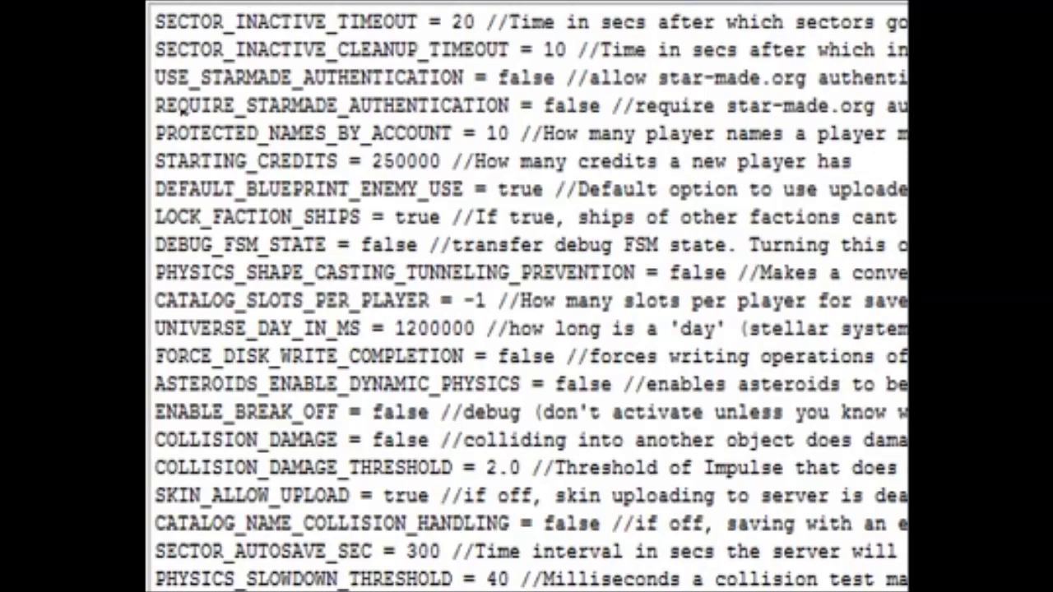
scroll(527, 296, up, 3)
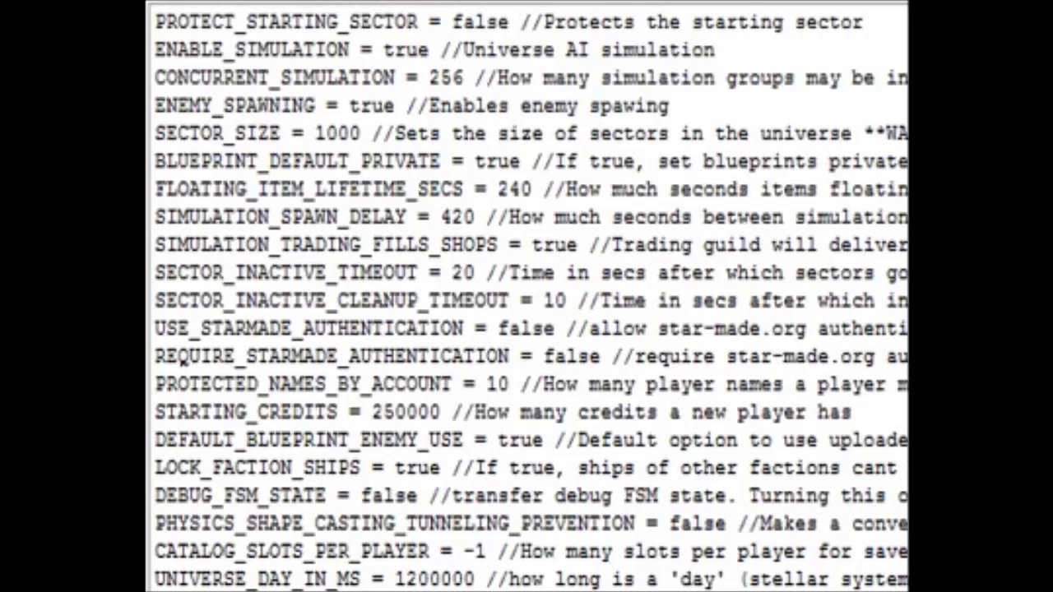
scroll(530, 296, down, 10)
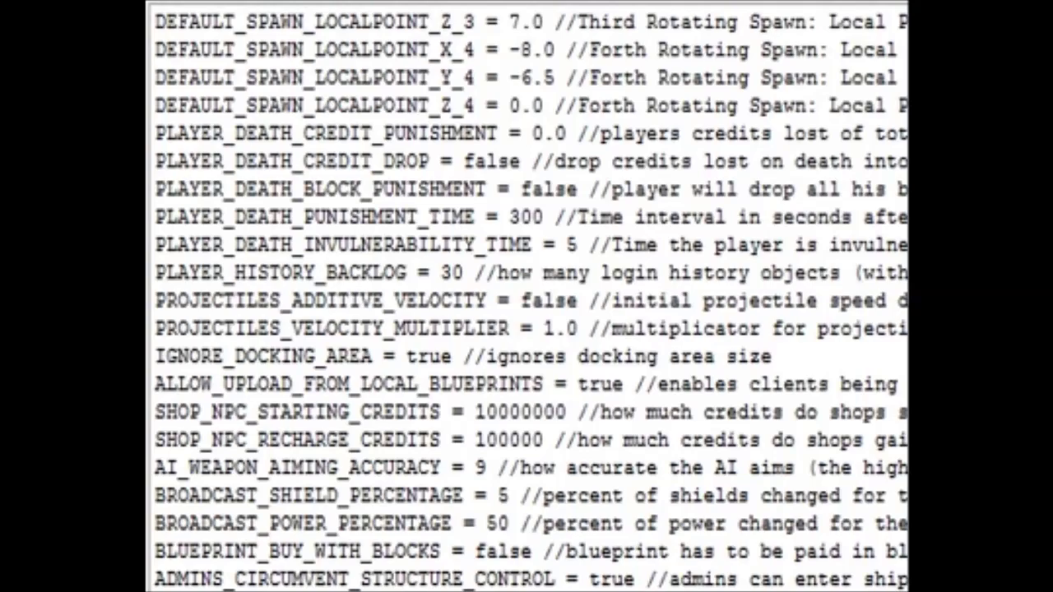
scroll(526, 296, up, 15)
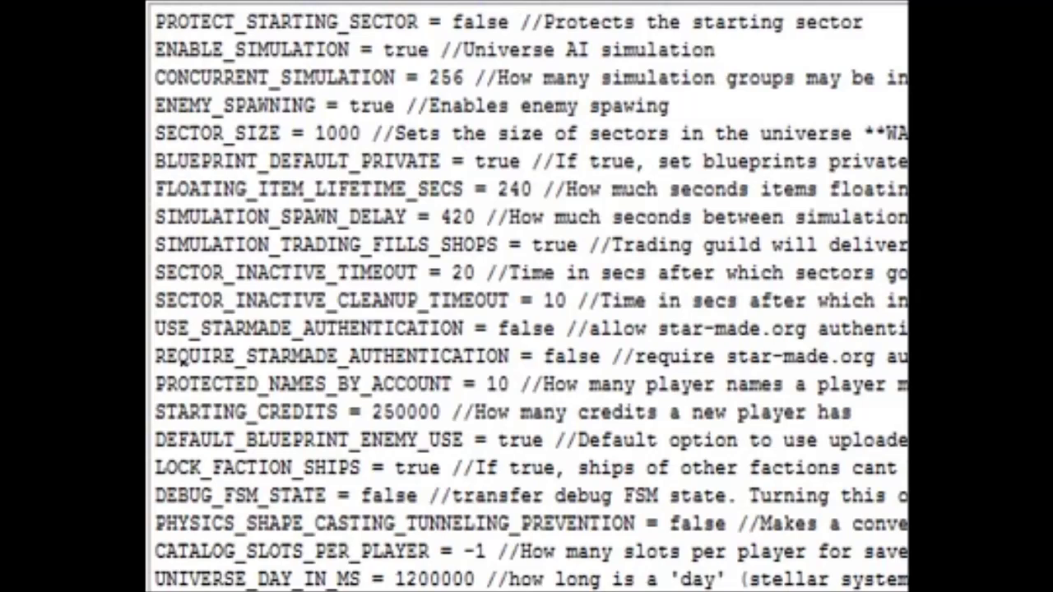
Select all of the server.cfg text in Free File Viewer and copy it.
right_click(263, 136)
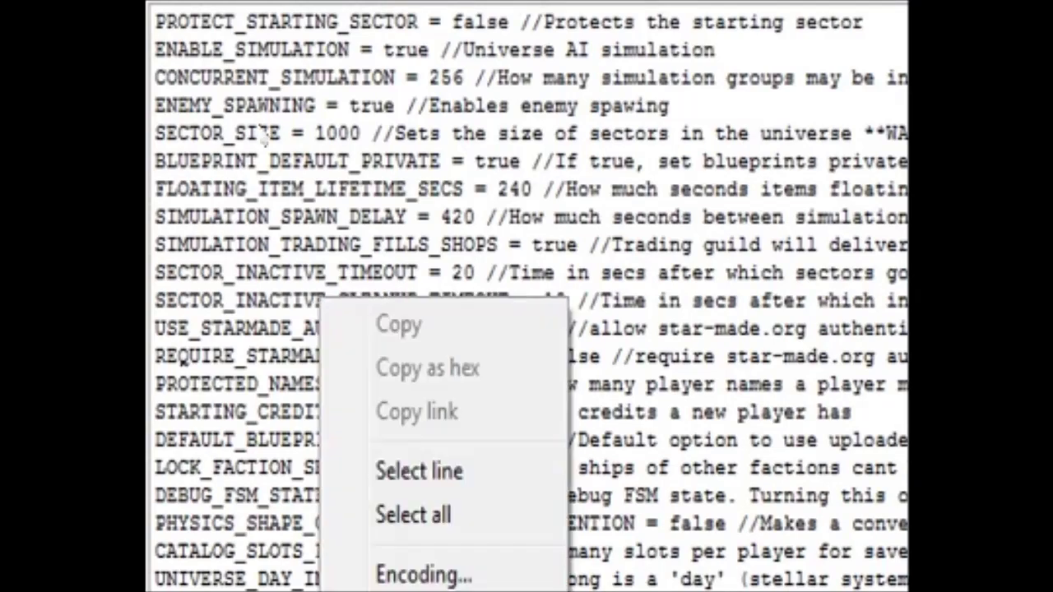
click(416, 515)
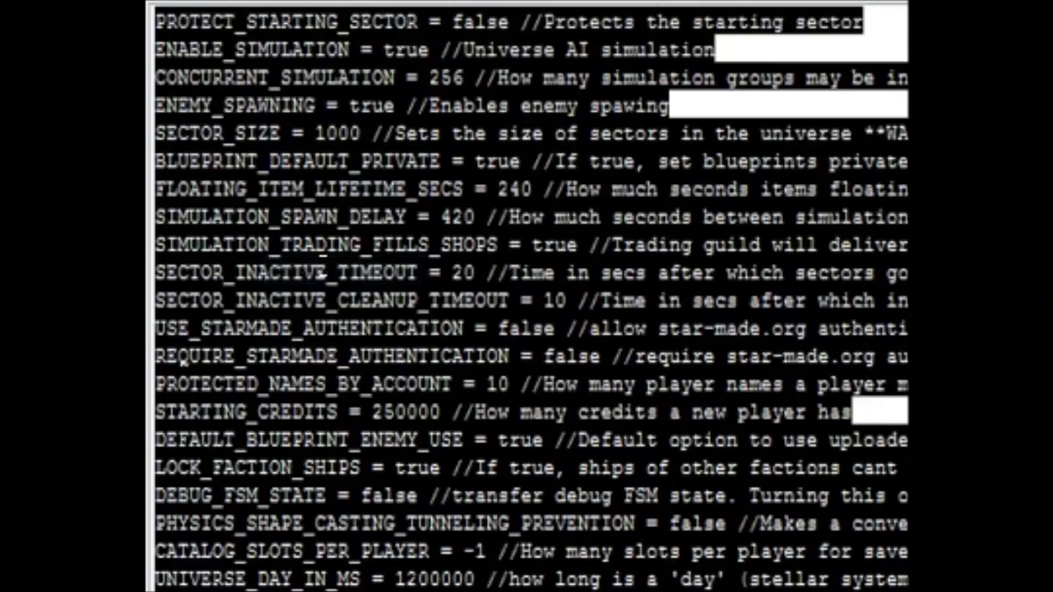
right_click(323, 273)
click(493, 543)
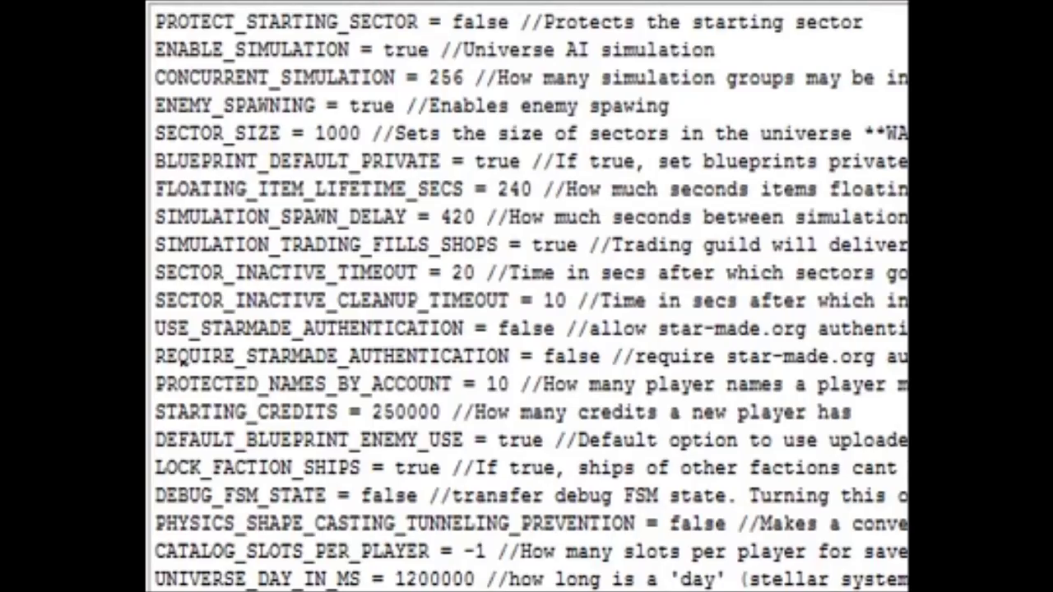
right_click(330, 130)
click(393, 352)
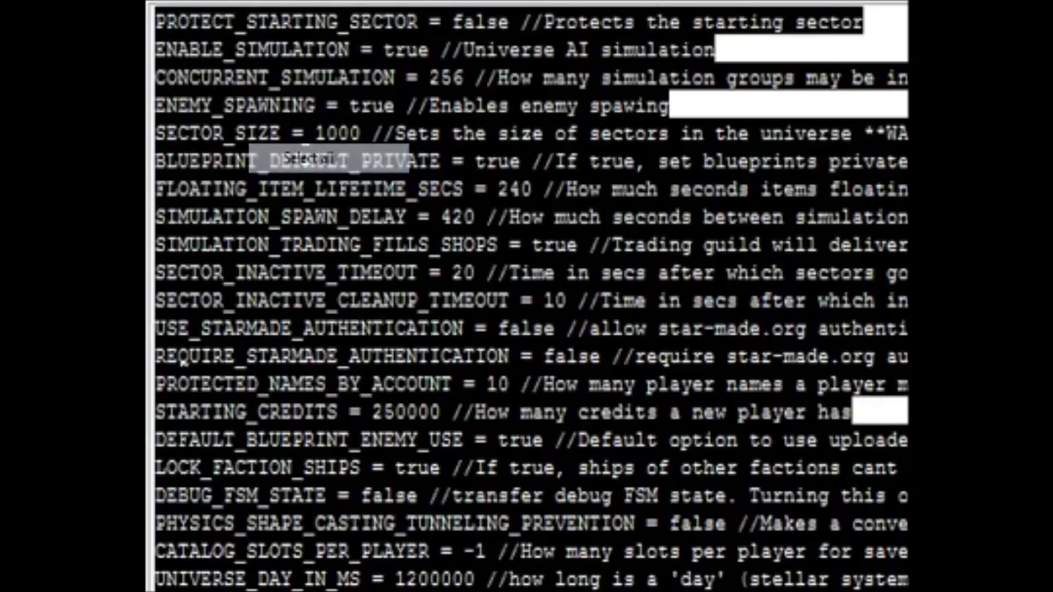
right_click(430, 256)
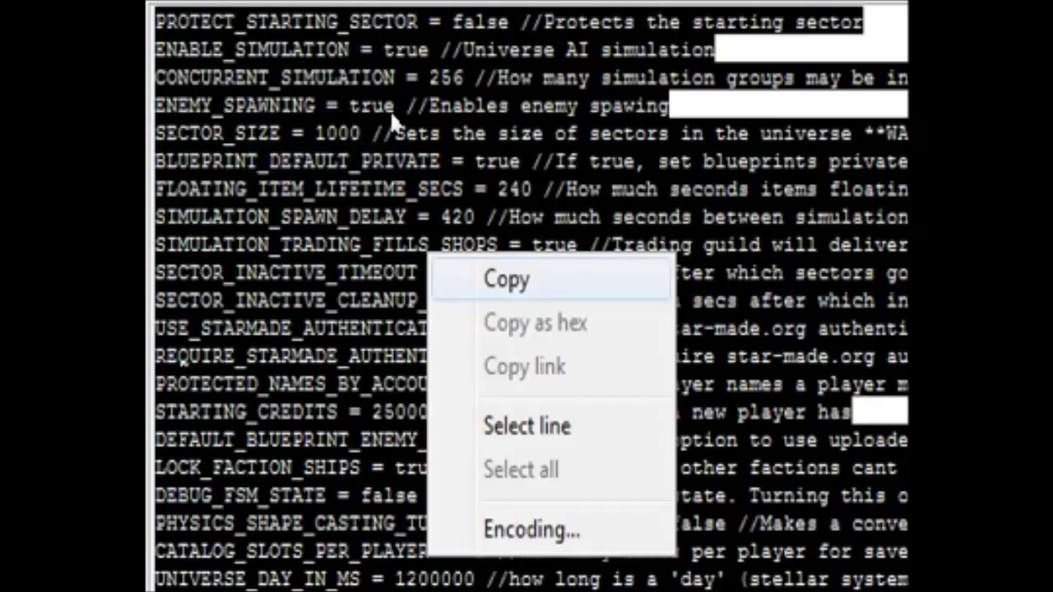
click(390, 110)
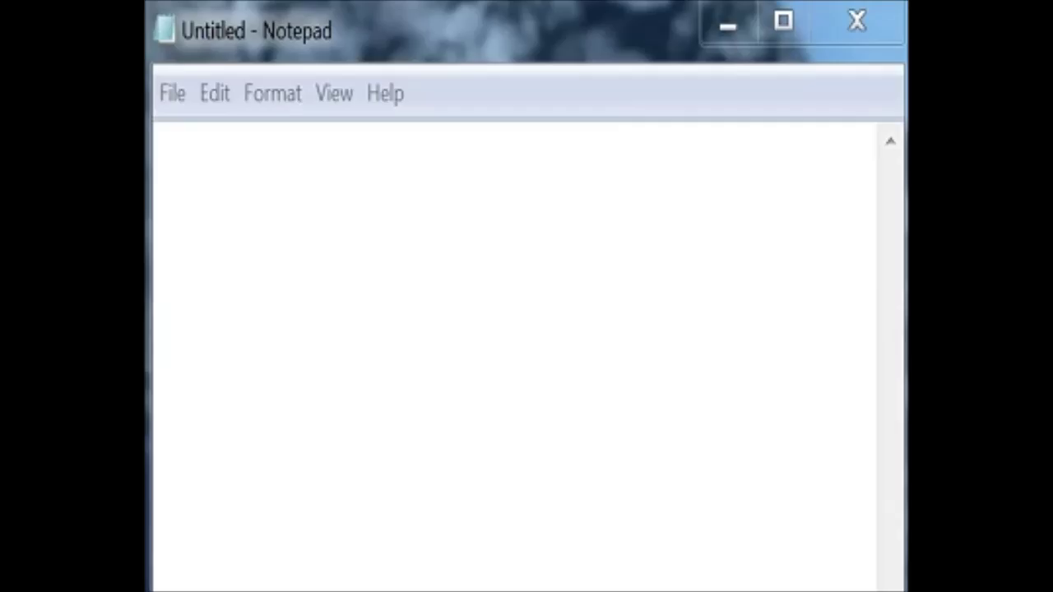
Paste the copied server.cfg settings into the blank Untitled Notepad document.
right_click(230, 200)
click(311, 334)
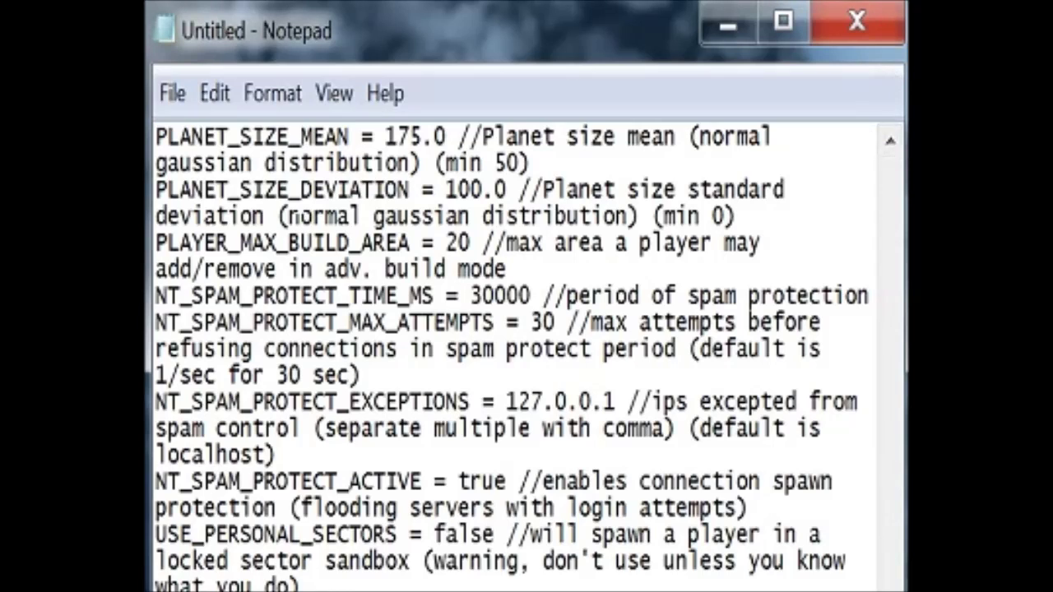
drag(337, 322, 435, 323)
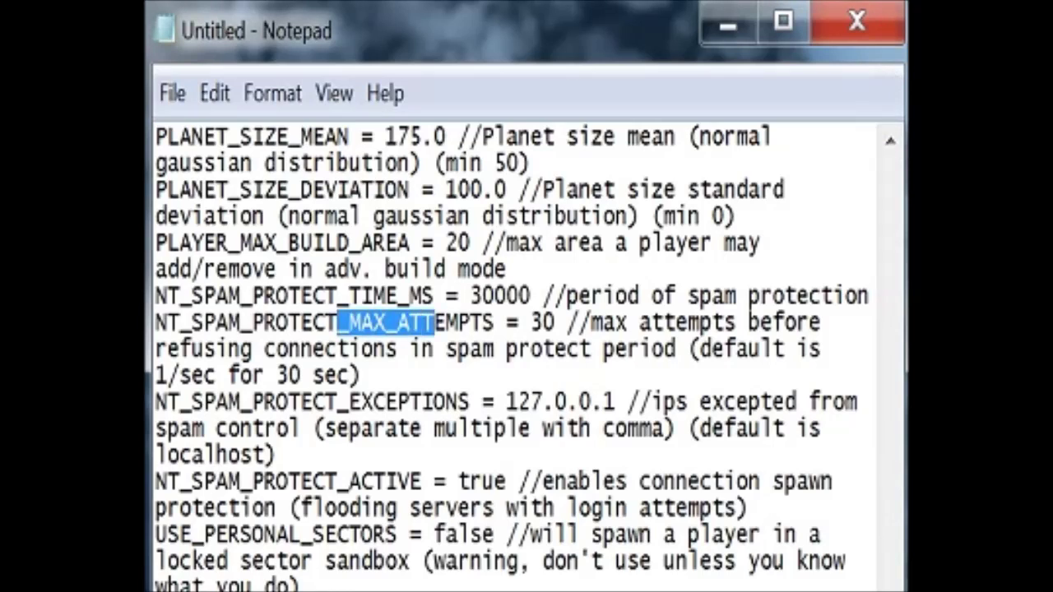
click(278, 455)
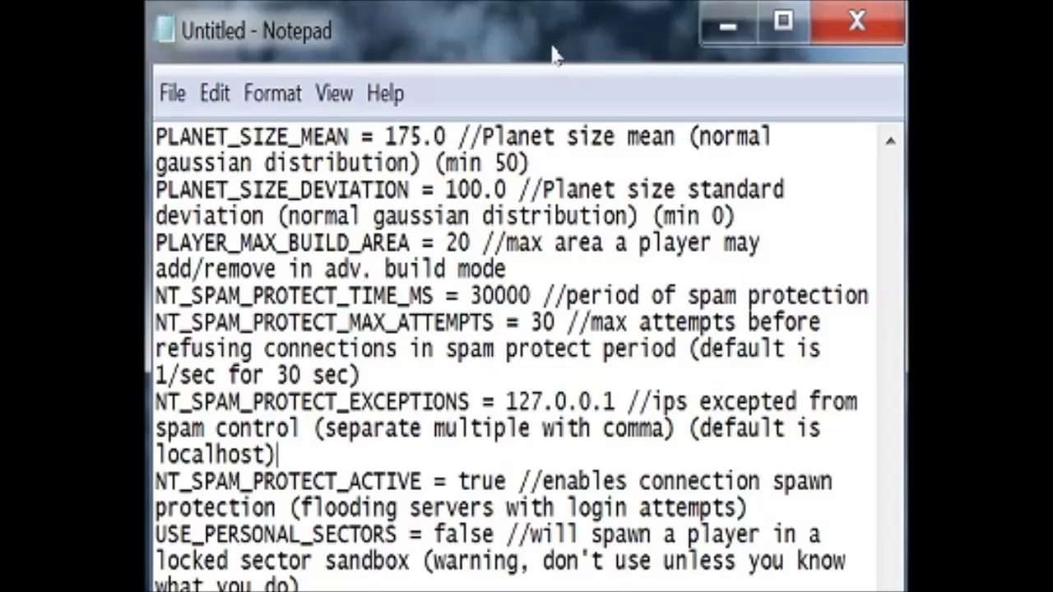
drag(545, 24, 436, 274)
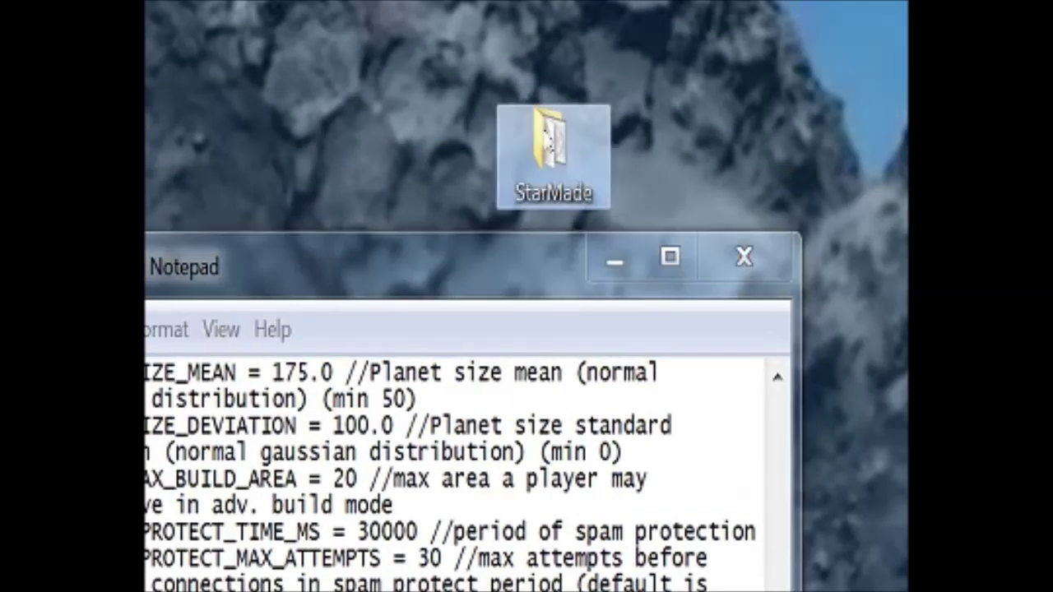
double_click(549, 142)
click(571, 220)
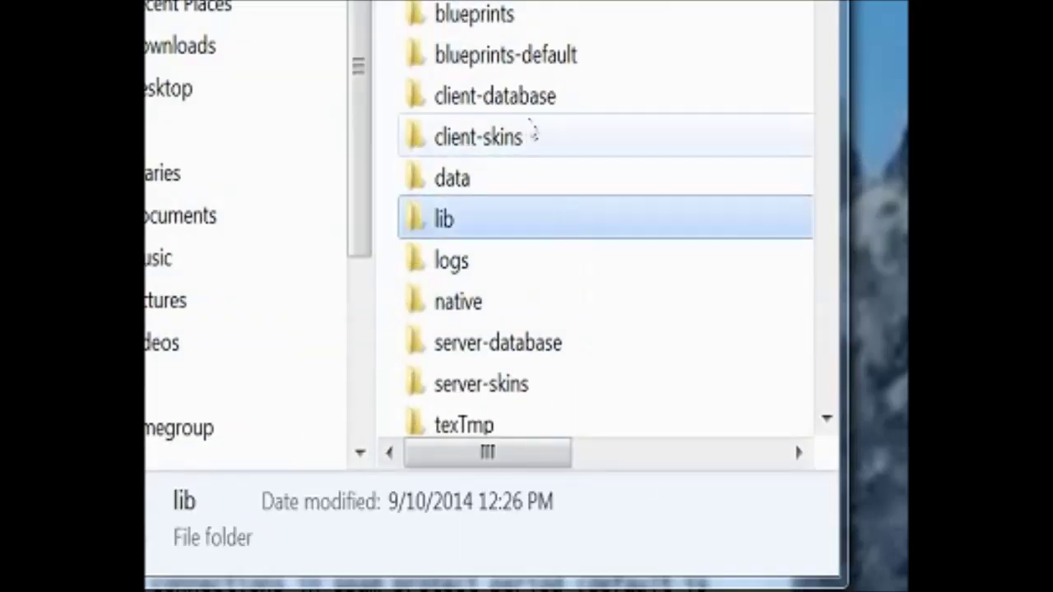
scroll(535, 131, down, 4)
scroll(534, 130, down, 10)
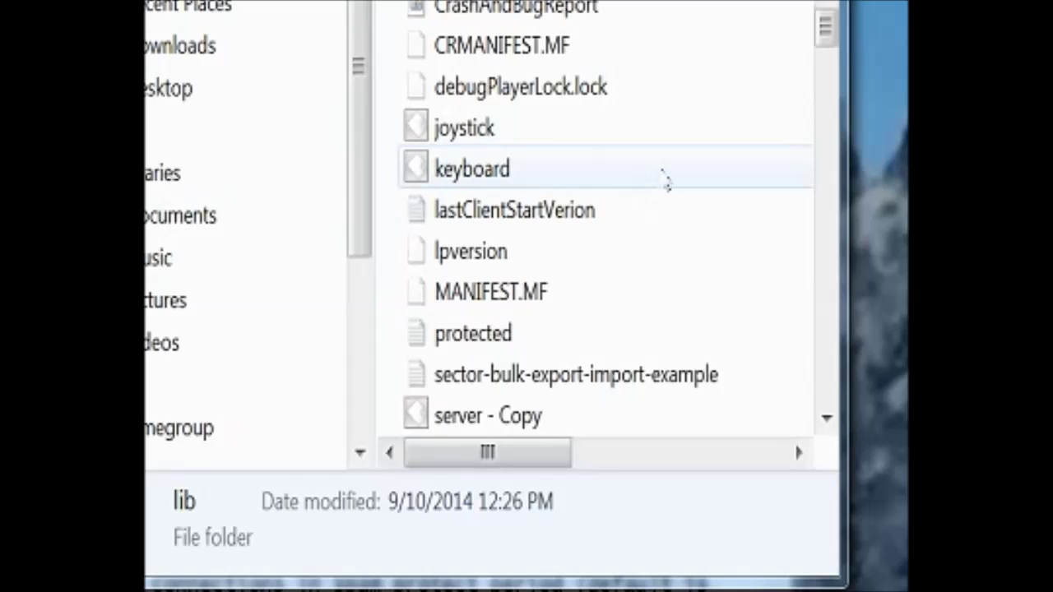
scroll(668, 138, down, 1)
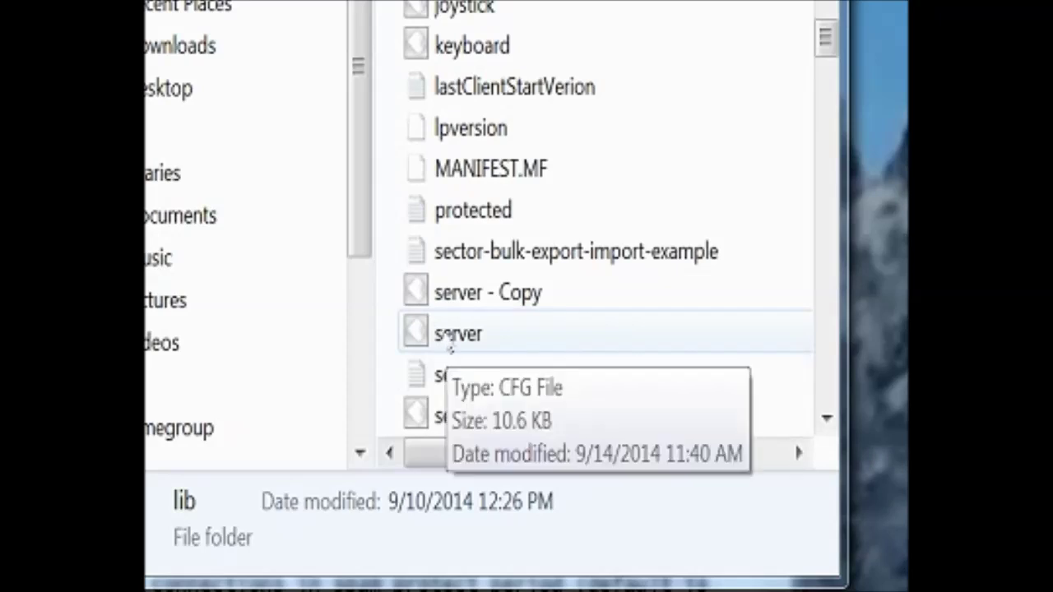
right_click(450, 347)
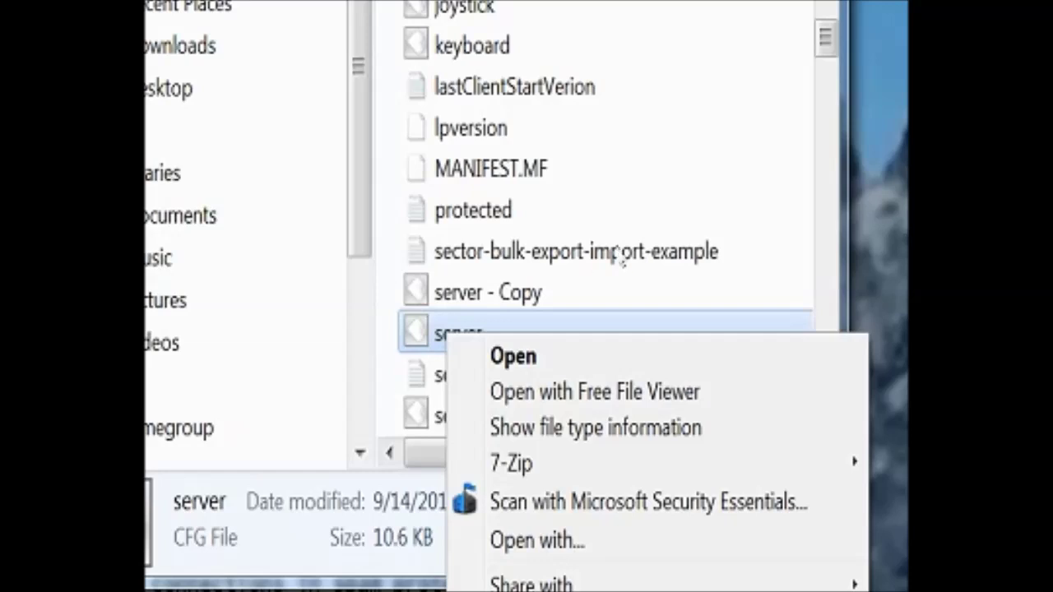
click(617, 169)
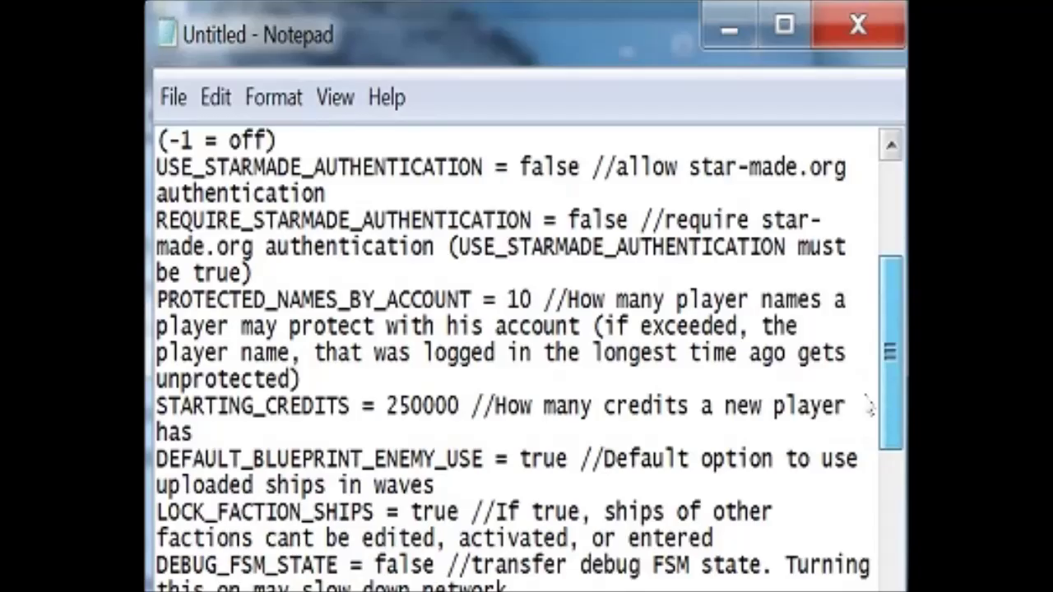
scroll(870, 406, down, 15)
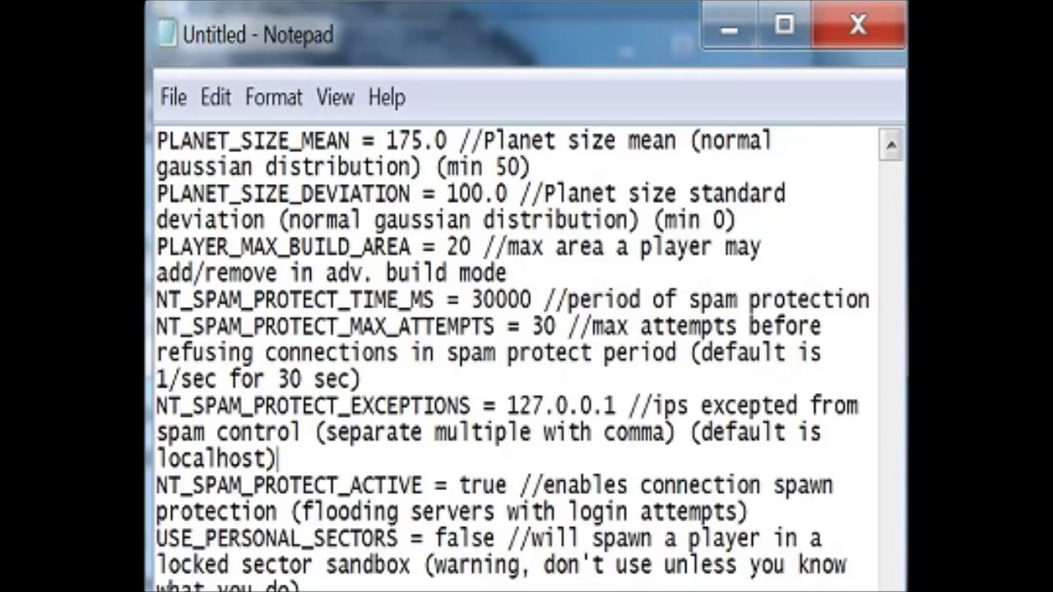
scroll(527, 353, down, 20)
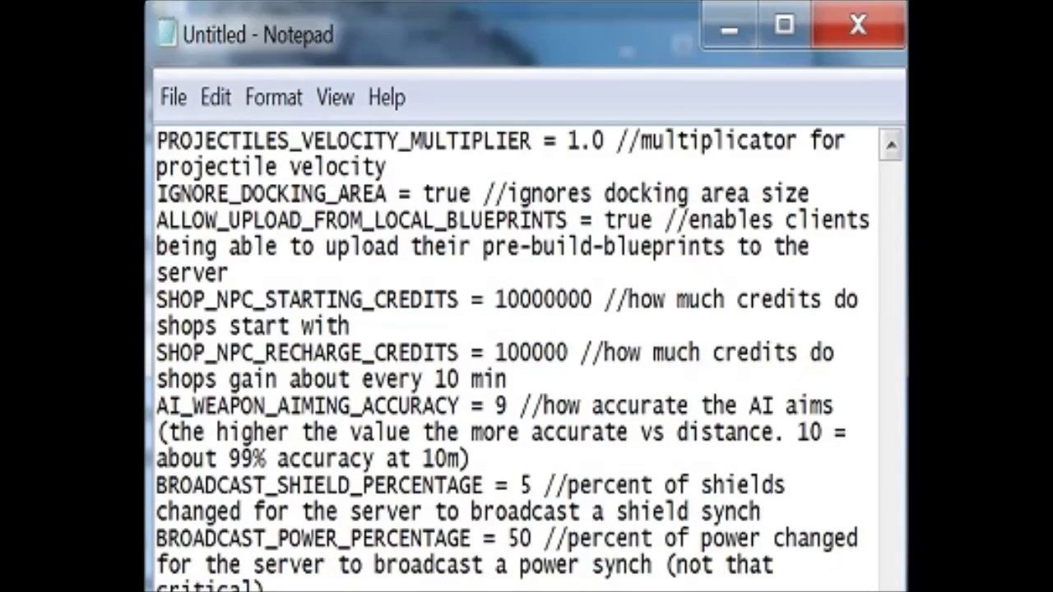
scroll(826, 381, up, 15)
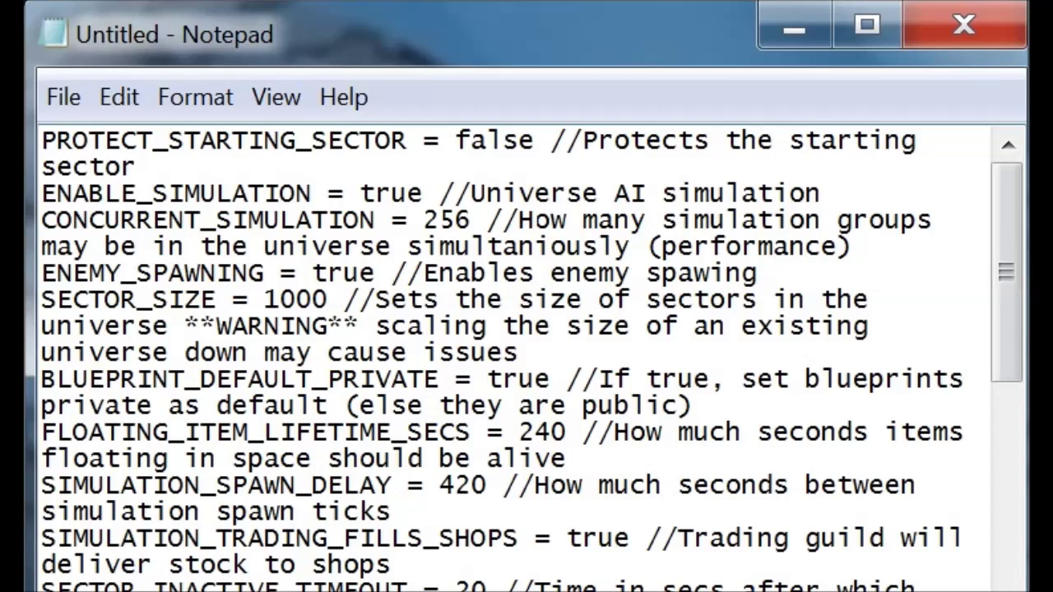
click(568, 432)
Change FLOATING_ITEM_LIFETIME_SECS from 240 to 500 and STARTING_CREDITS from 25000 to 99999999.
drag(519, 432, 568, 432)
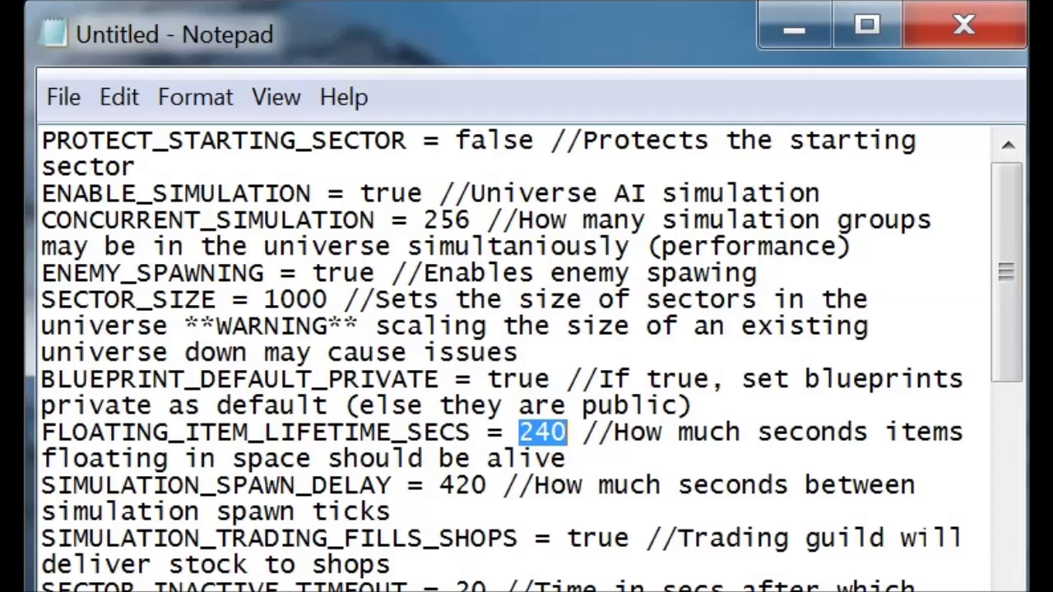
text(500)
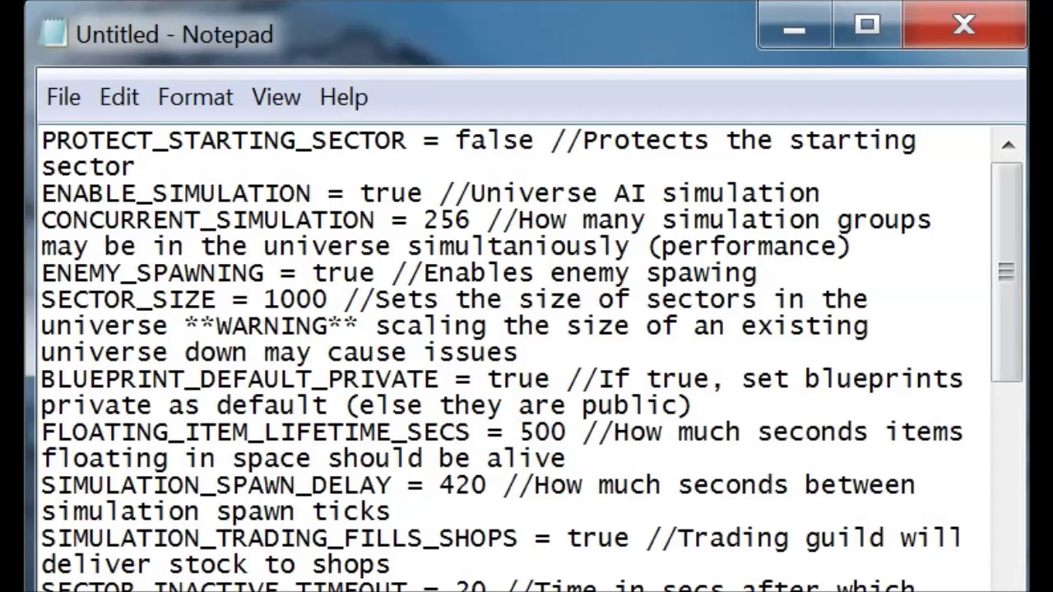
click(392, 512)
scroll(539, 405, down, 5)
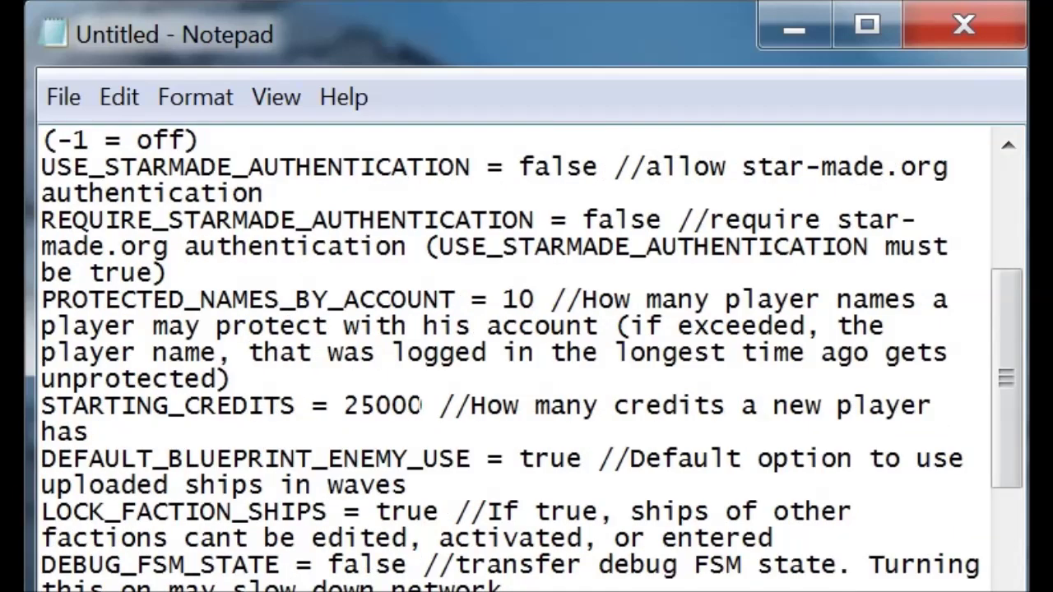
drag(424, 405, 343, 406)
text(999999)
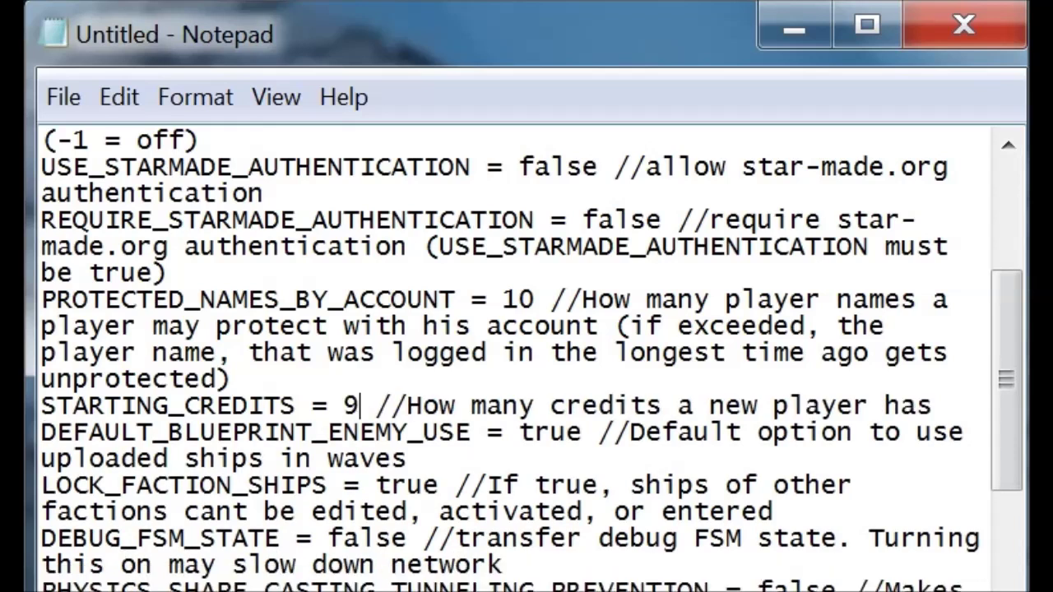
text(99)
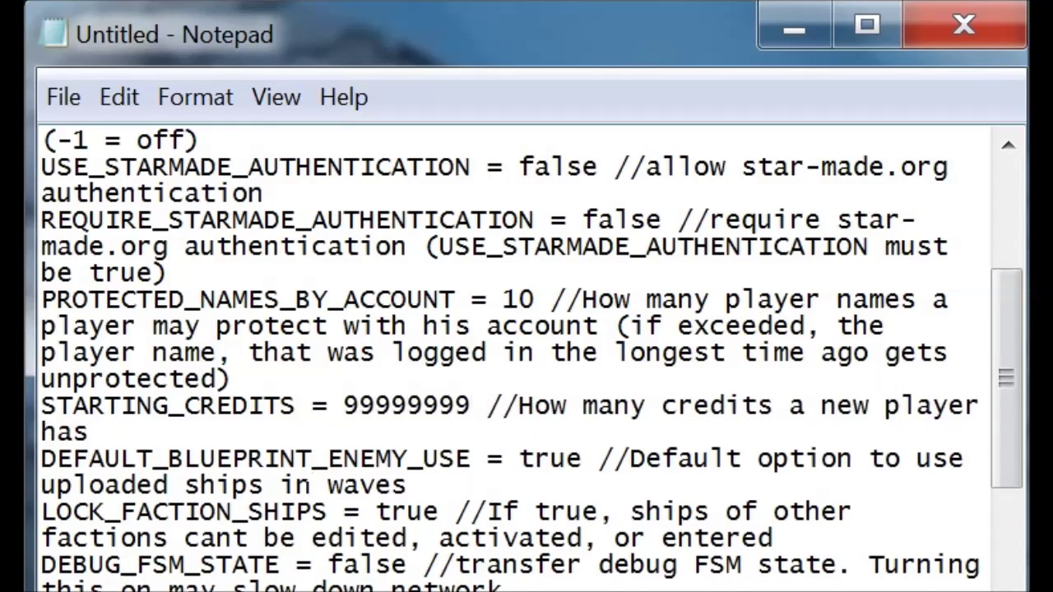
scroll(311, 491, down, 8)
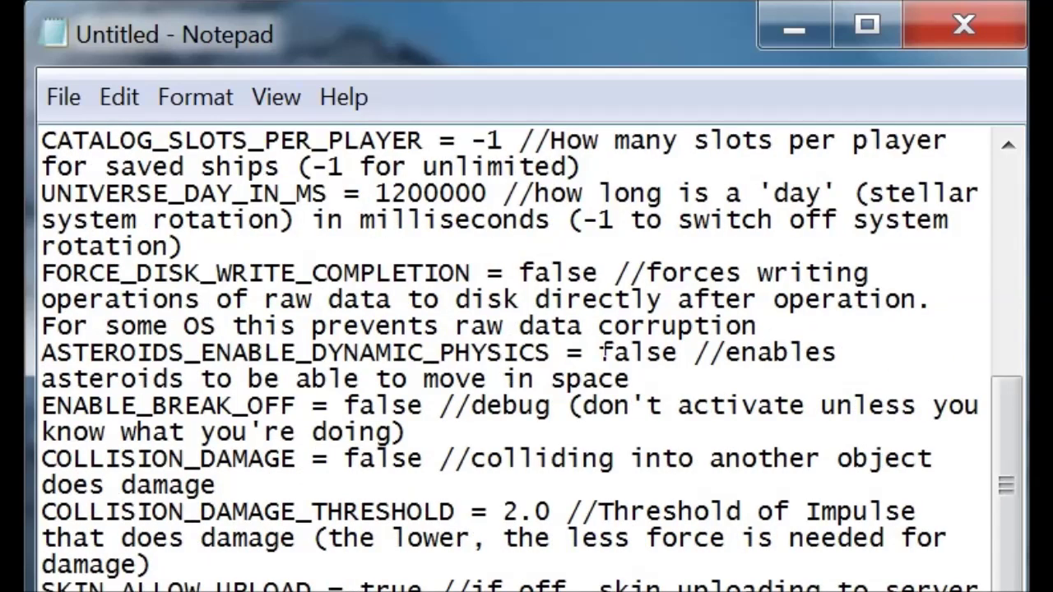
Set ASTEROIDS_ENABLE_DYNAMIC_PHYSICS and COLLISION_DAMAGE to true, and THRUST_SPEED_LIMIT from 50 to 70.
drag(598, 352, 676, 352)
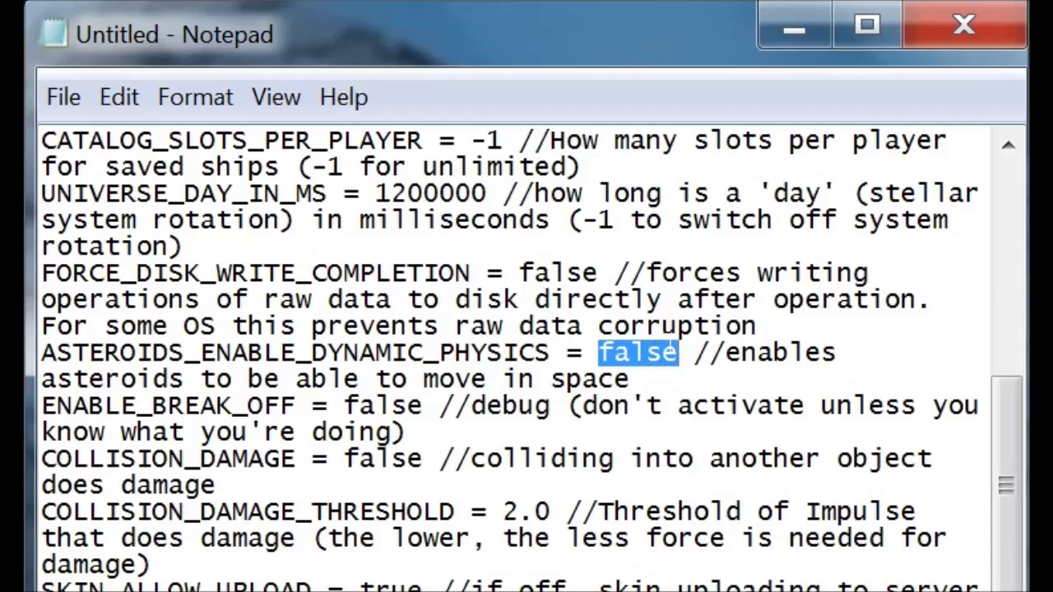
text(true)
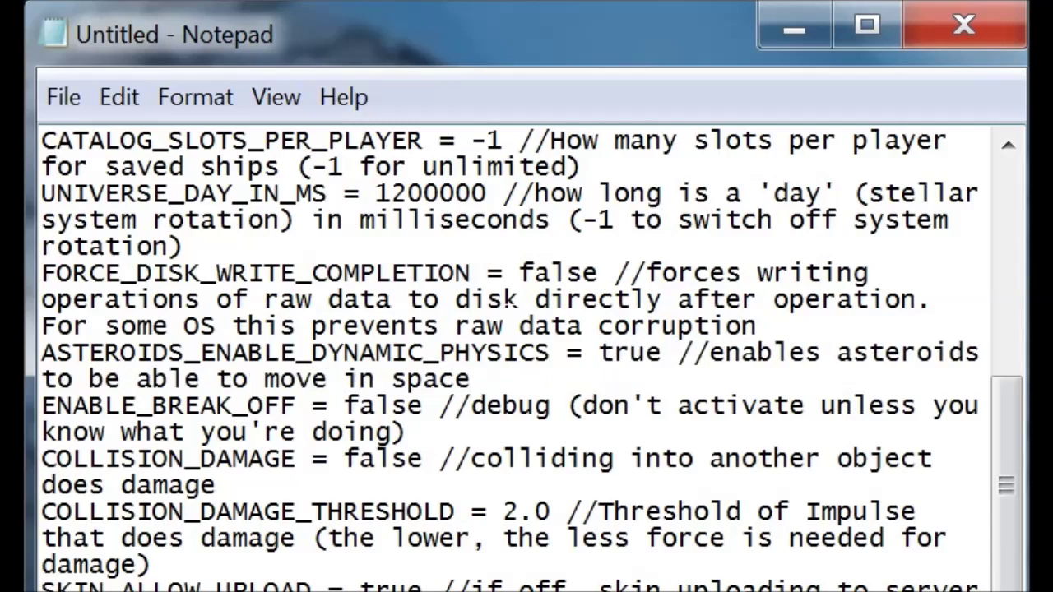
click(440, 458)
drag(425, 459, 344, 459)
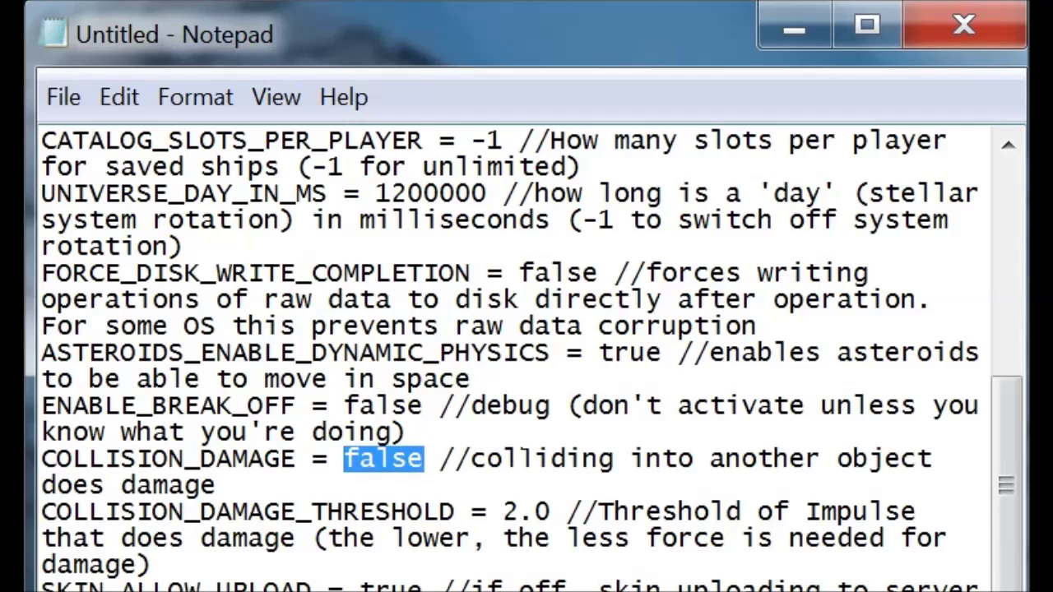
text(true)
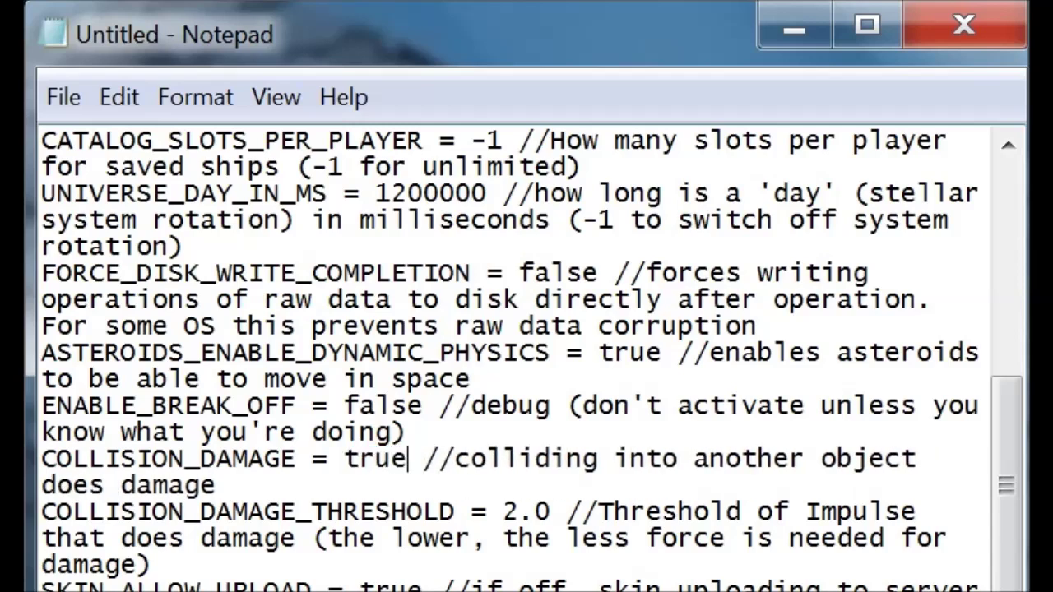
scroll(510, 353, down, 5)
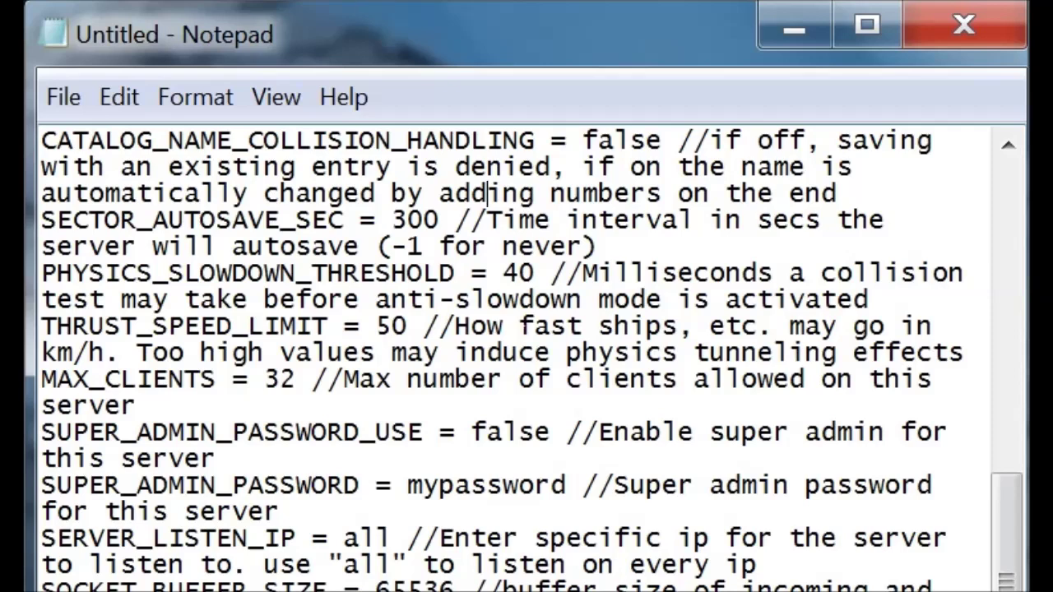
drag(409, 327, 376, 326)
text(70)
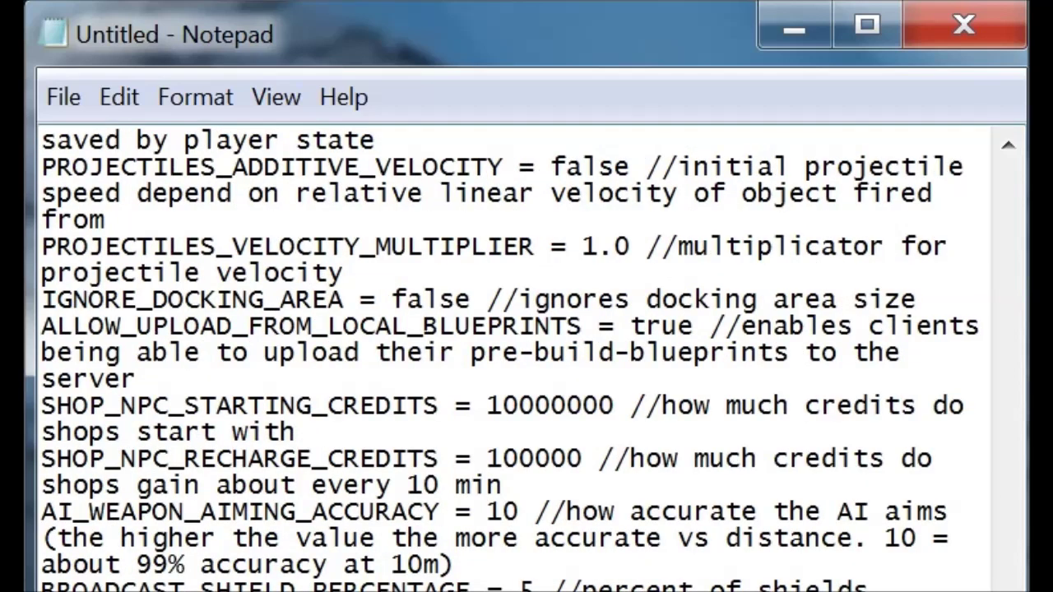
Change IGNORE_DOCKING_AREA from false to true and PLAYER_MAX_BUILD_AREA from 10 to 20.
drag(391, 300, 472, 299)
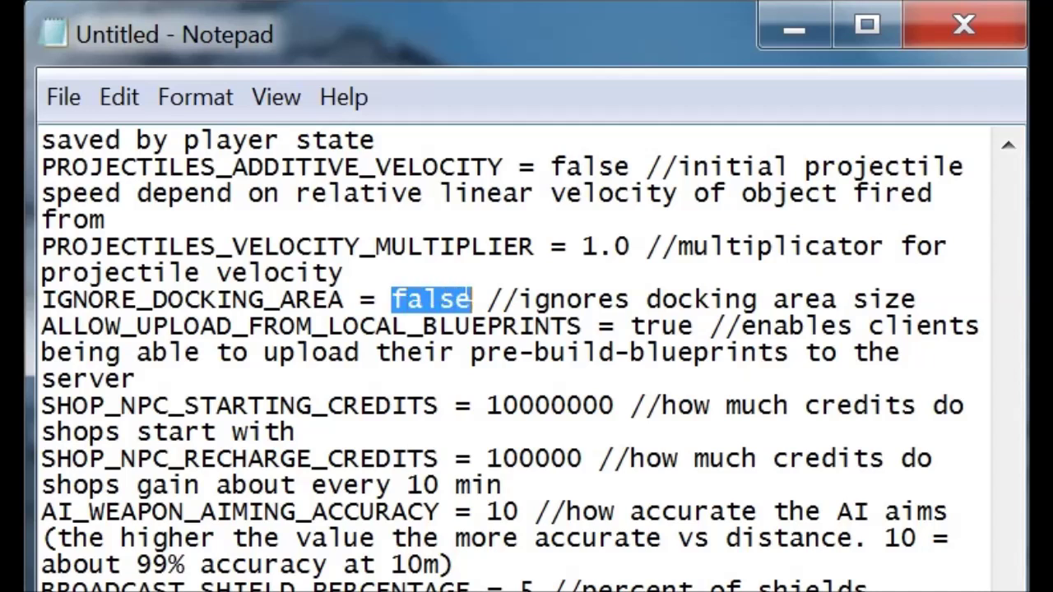
text(true)
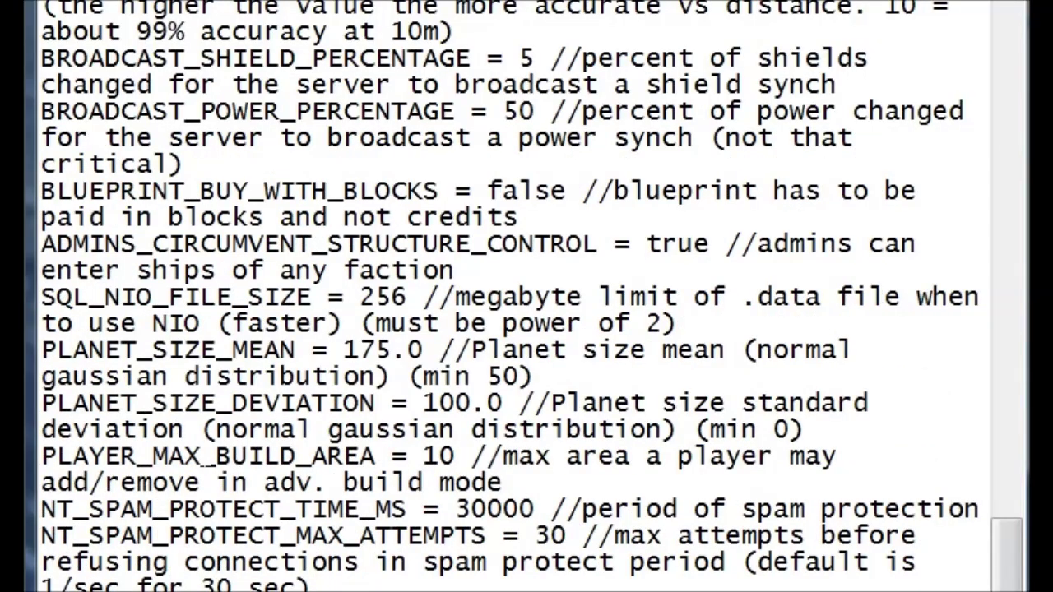
double_click(436, 455)
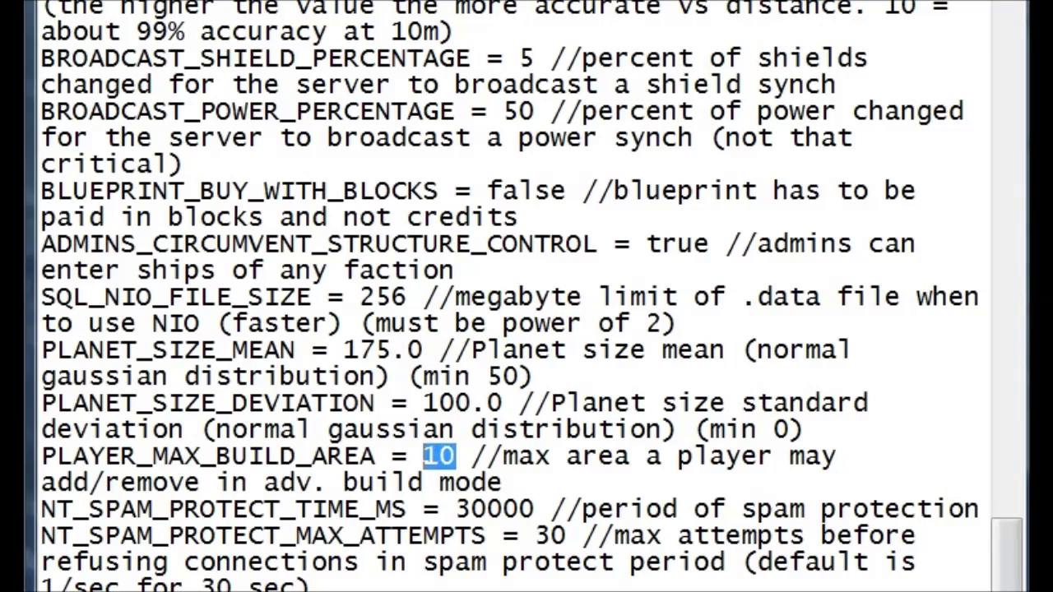
text(20)
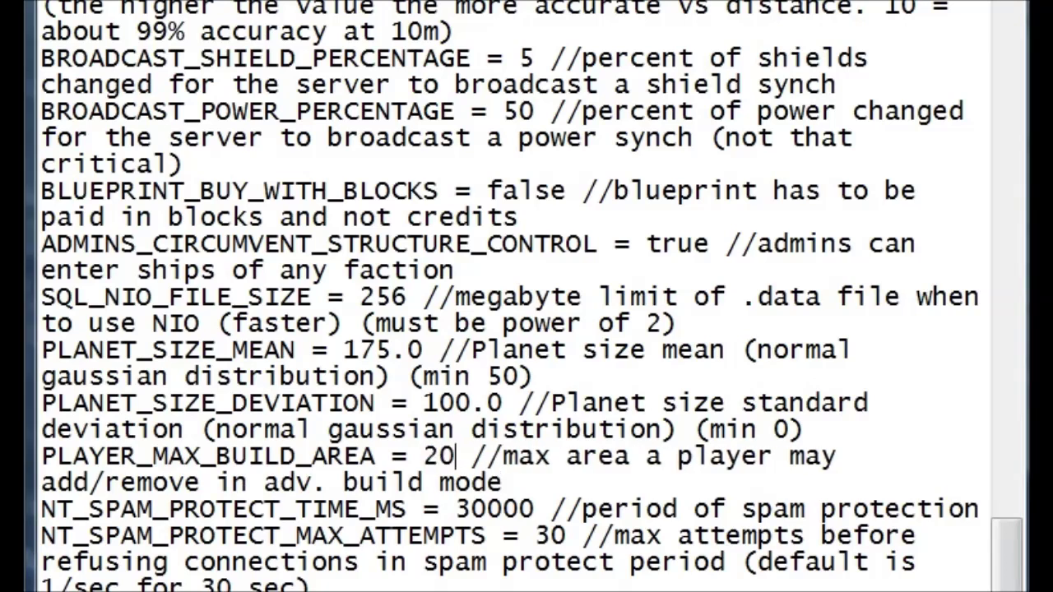
double_click(439, 456)
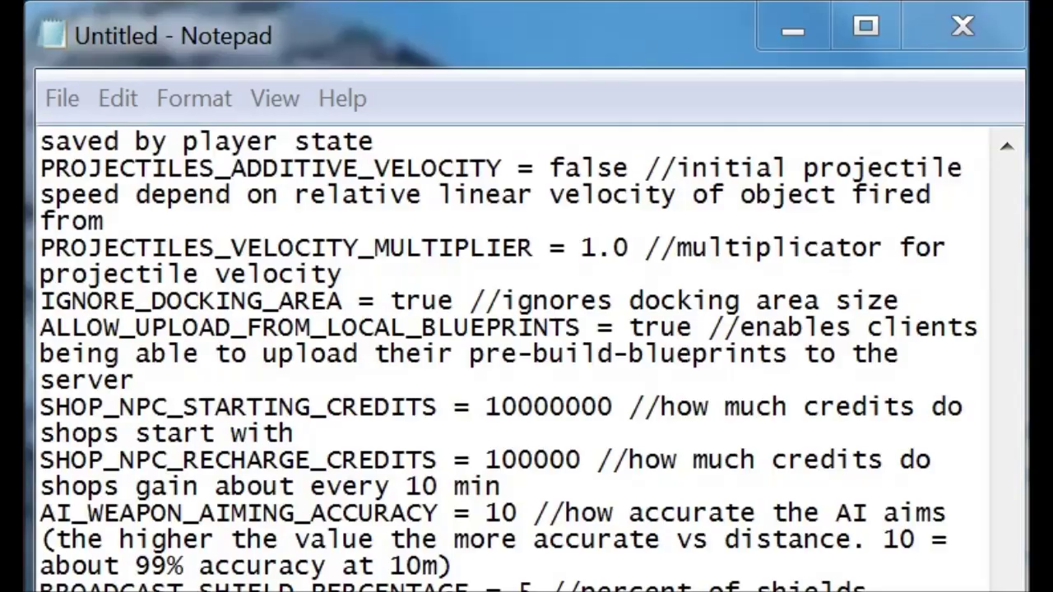
Save the edited settings with Save As under the file name server.cfg.
scroll(510, 353, up, 15)
scroll(1027, 230, up, 20)
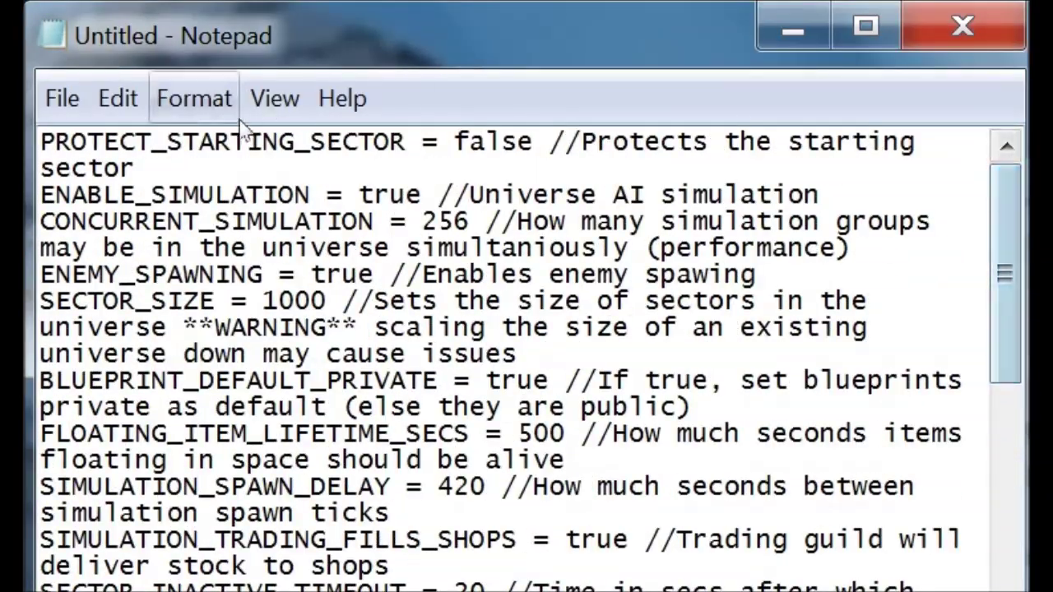
click(69, 107)
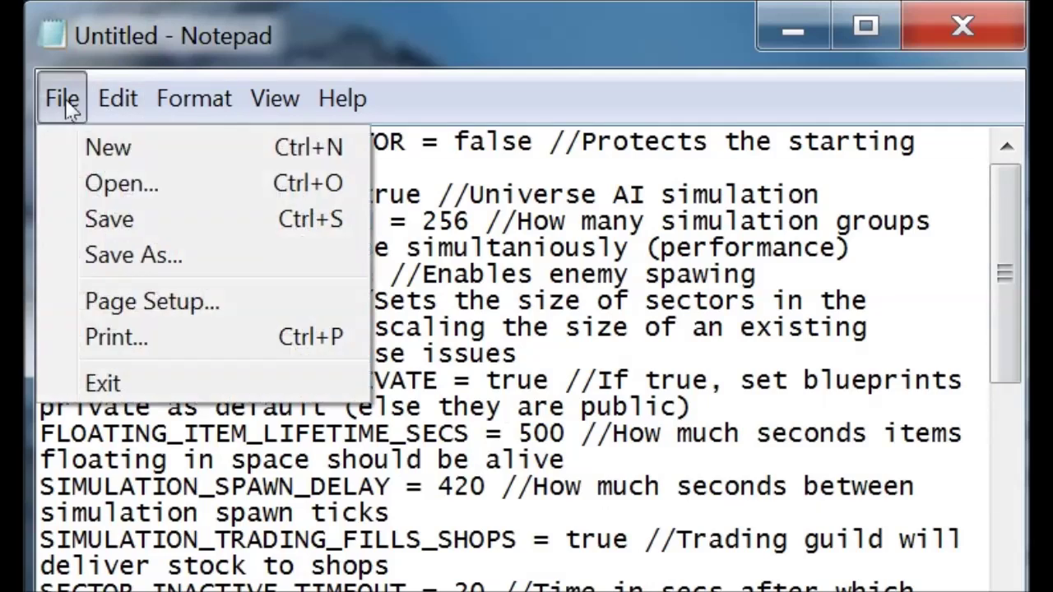
click(136, 251)
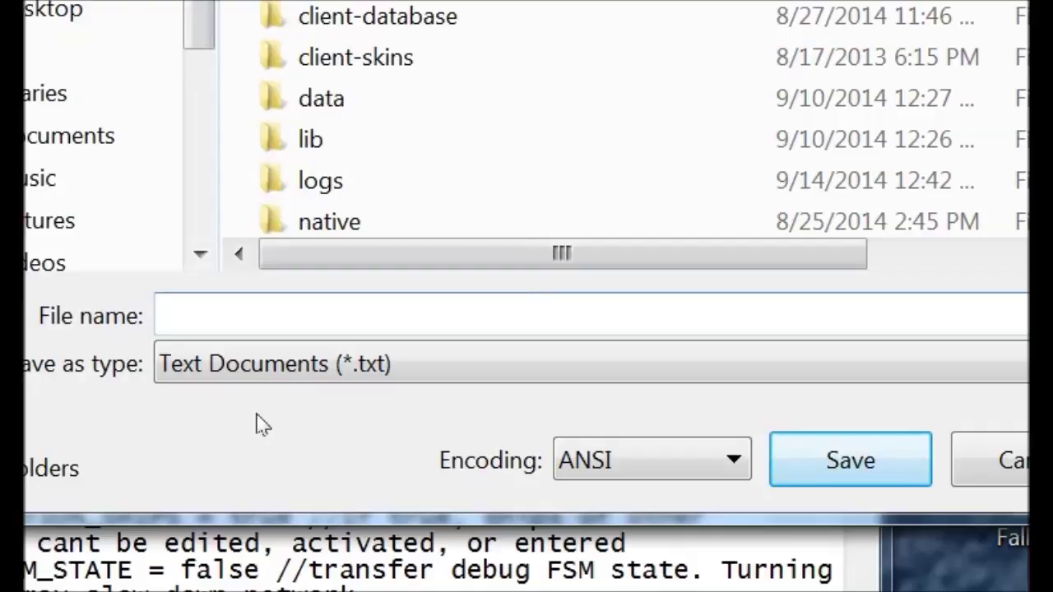
text(server.c)
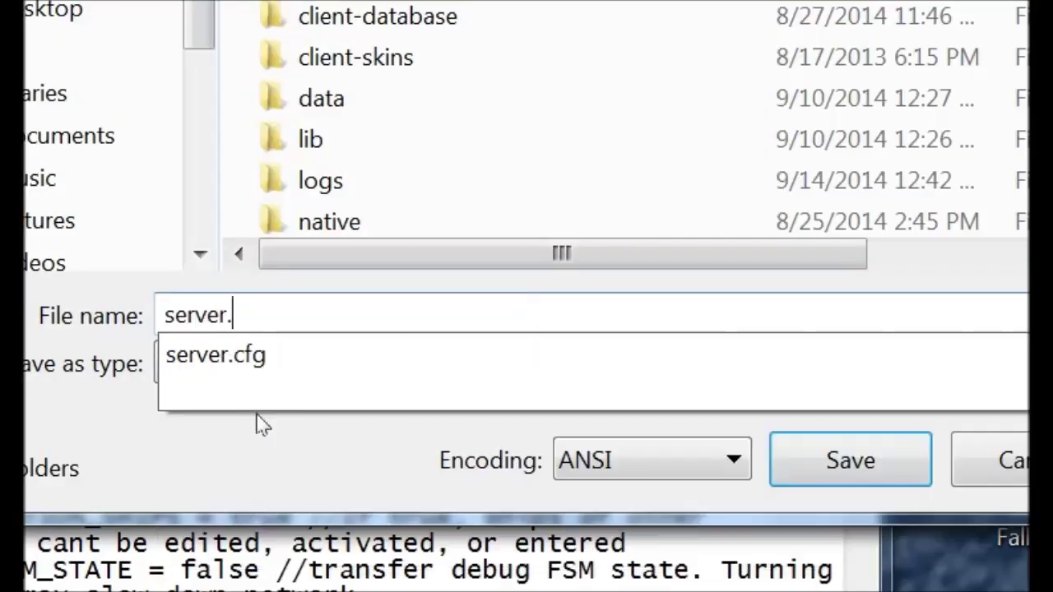
text(fg)
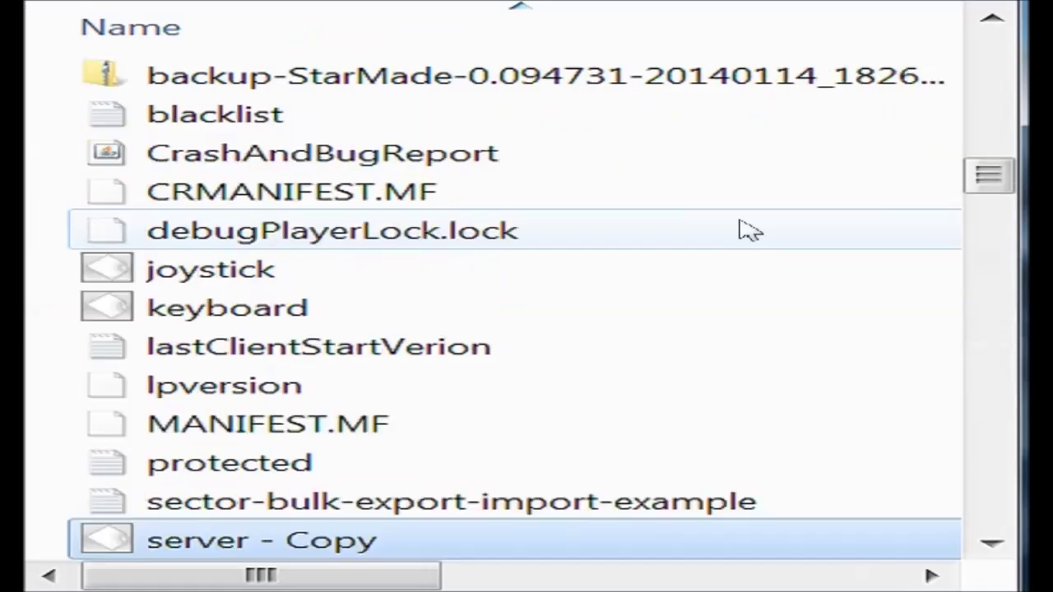
scroll(740, 228, down, 2)
click(345, 371)
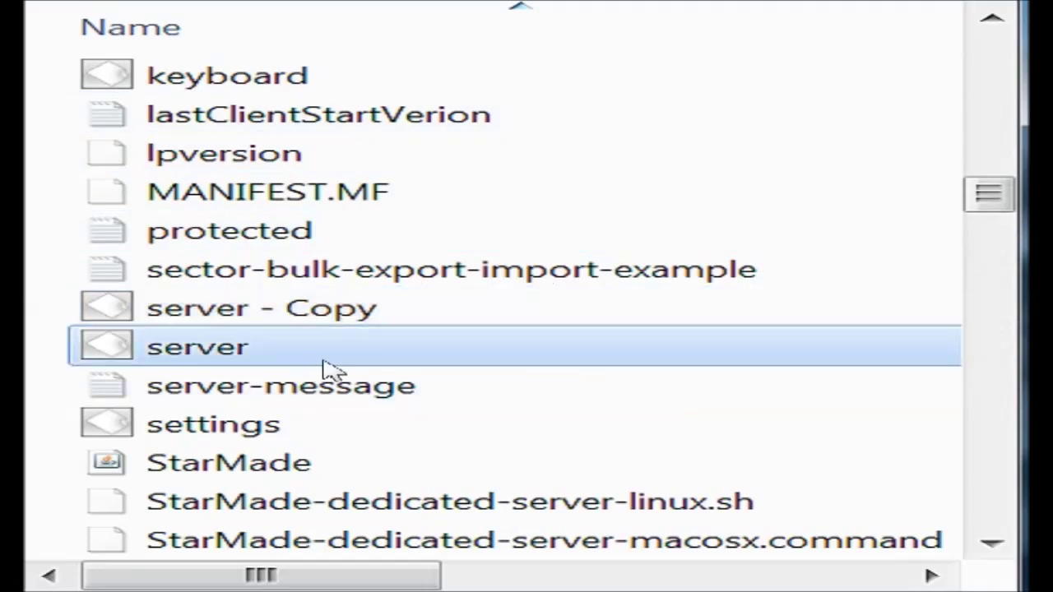
click(569, 338)
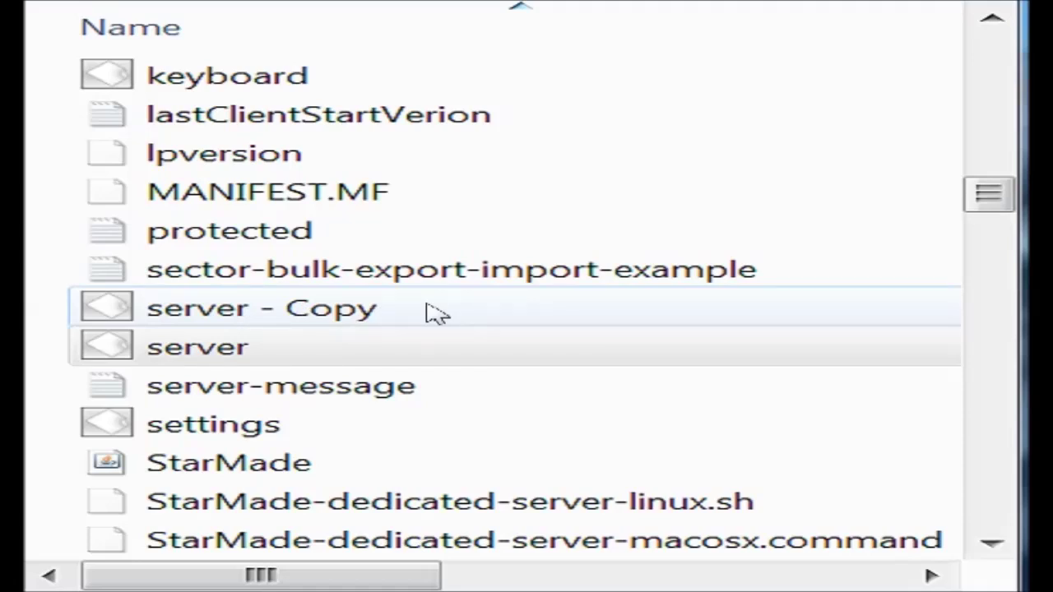
click(545, 358)
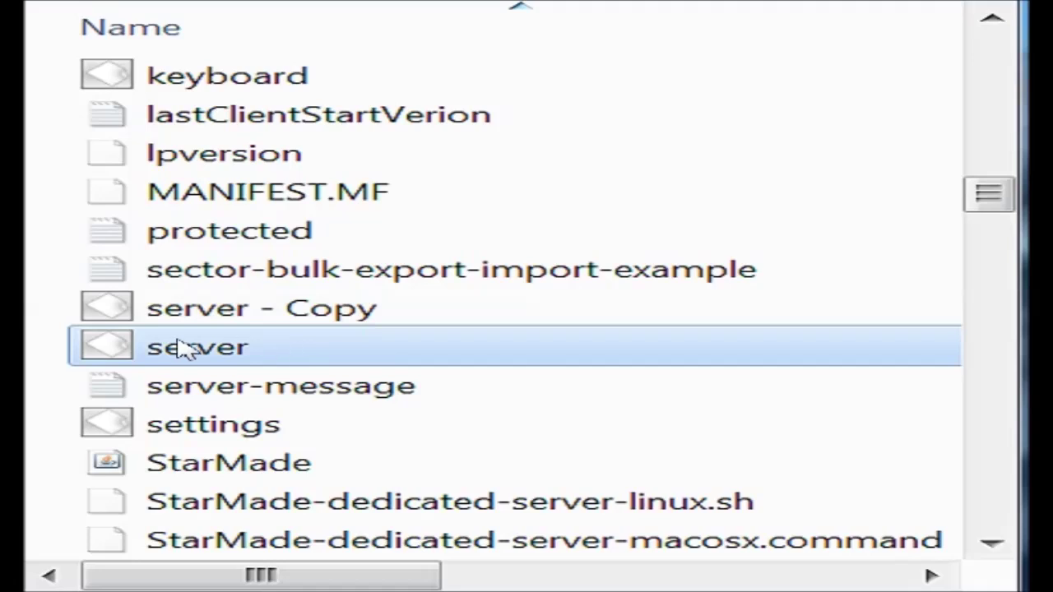
click(243, 388)
Open server-message in Notepad, set its text to 'Welcome To PhobiaCraft Galaxies!' and save.
right_click(239, 385)
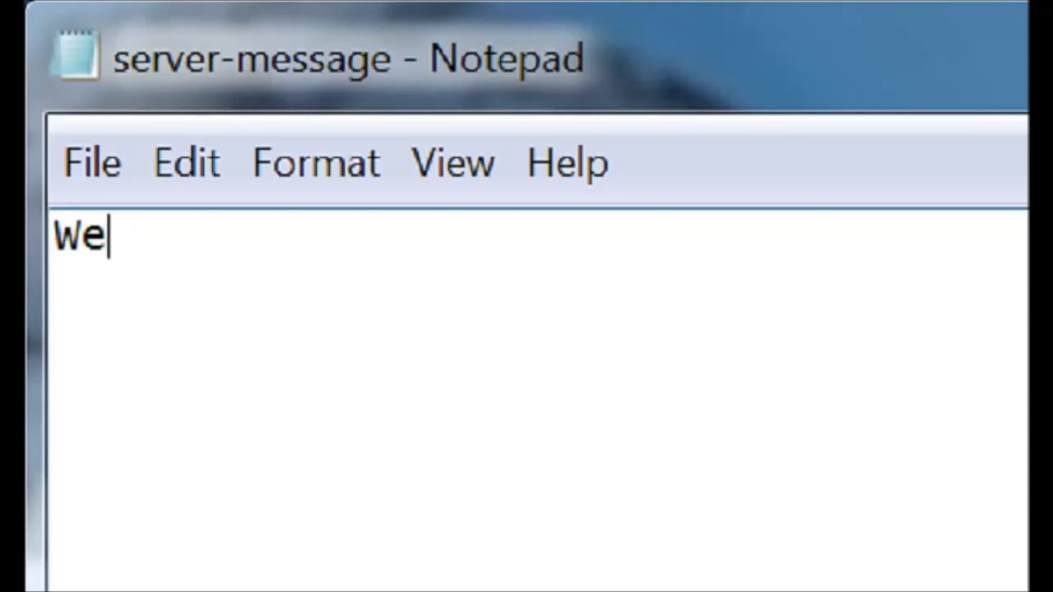
key(BackSpace)
key(BackSpace)
text(Welcome)
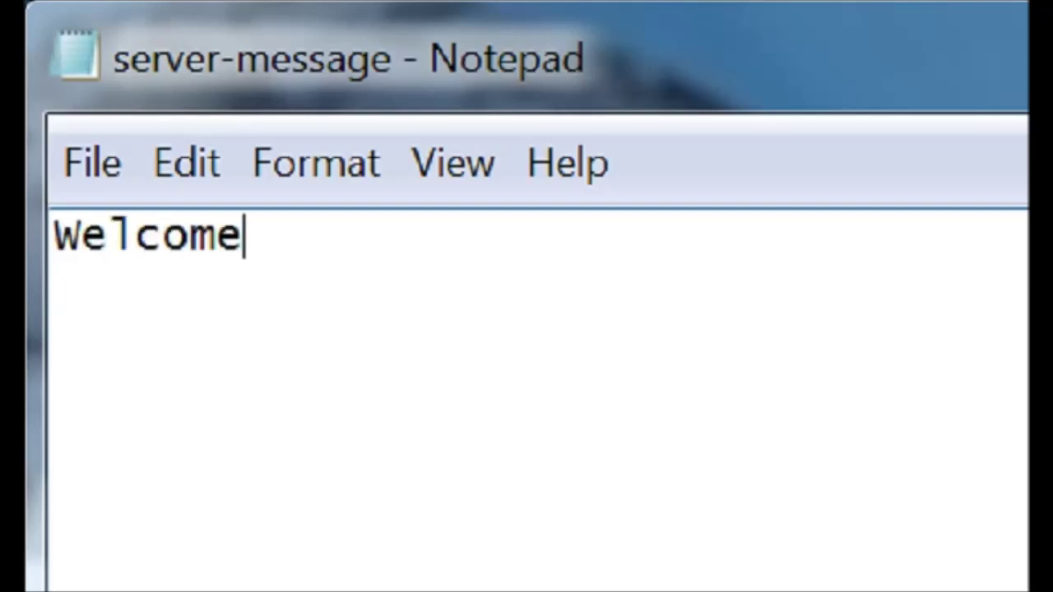
text( To Phobi)
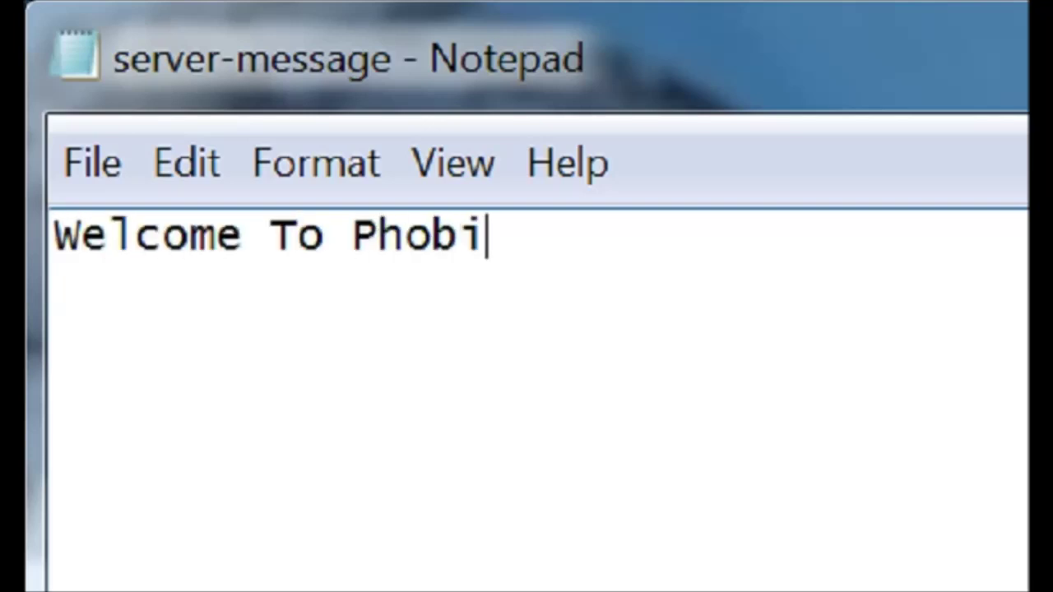
text(aCraft )
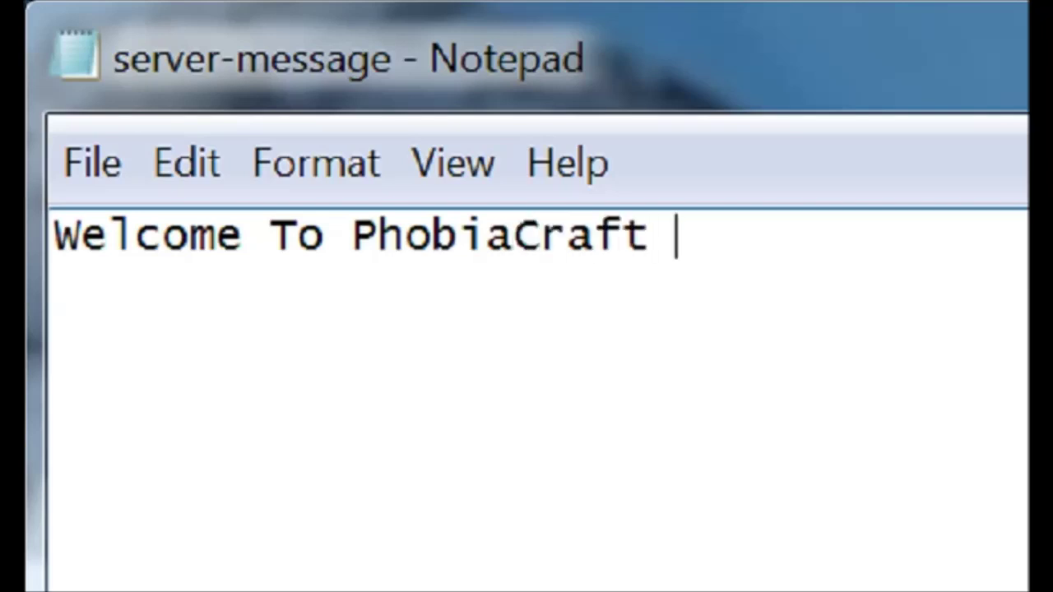
text(Galax)
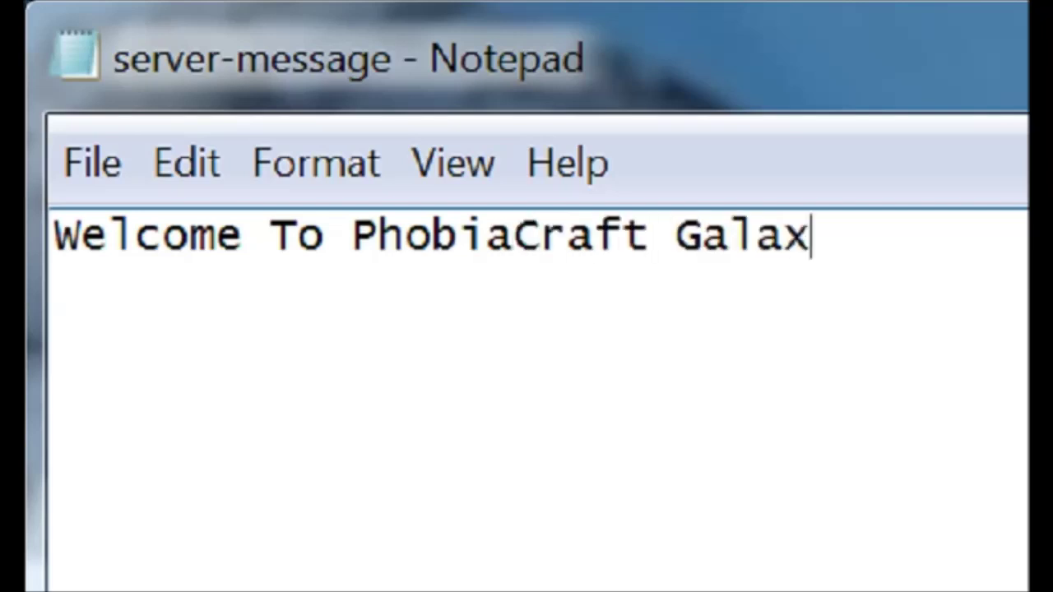
text(ies!)
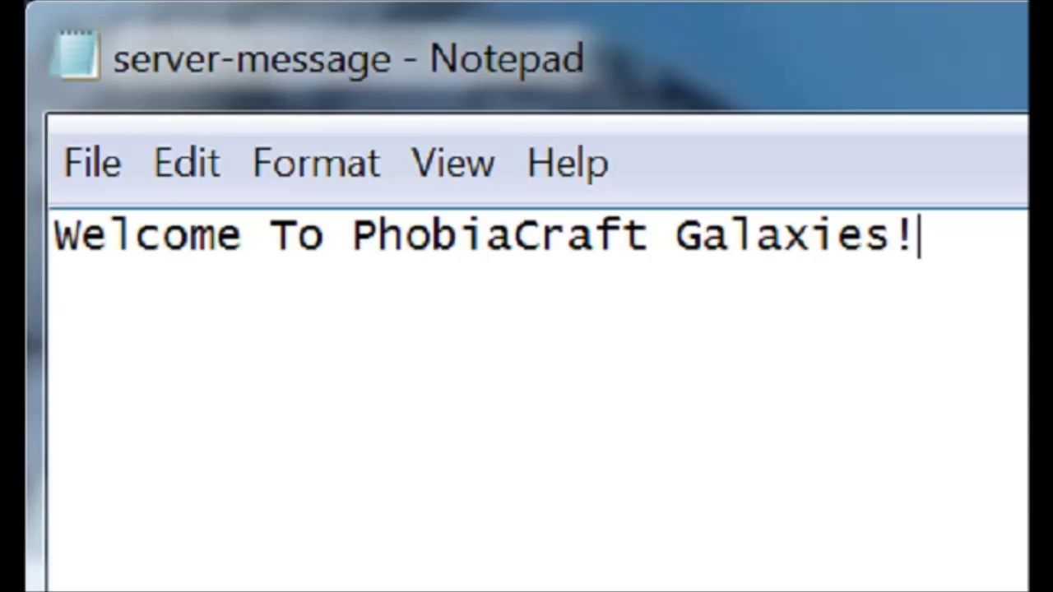
click(86, 168)
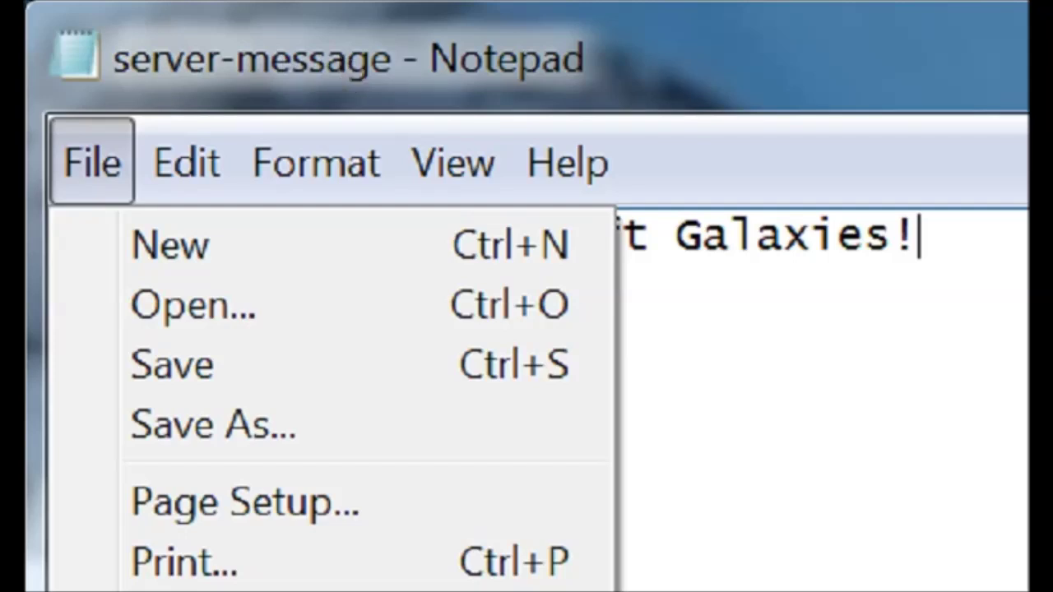
click(349, 69)
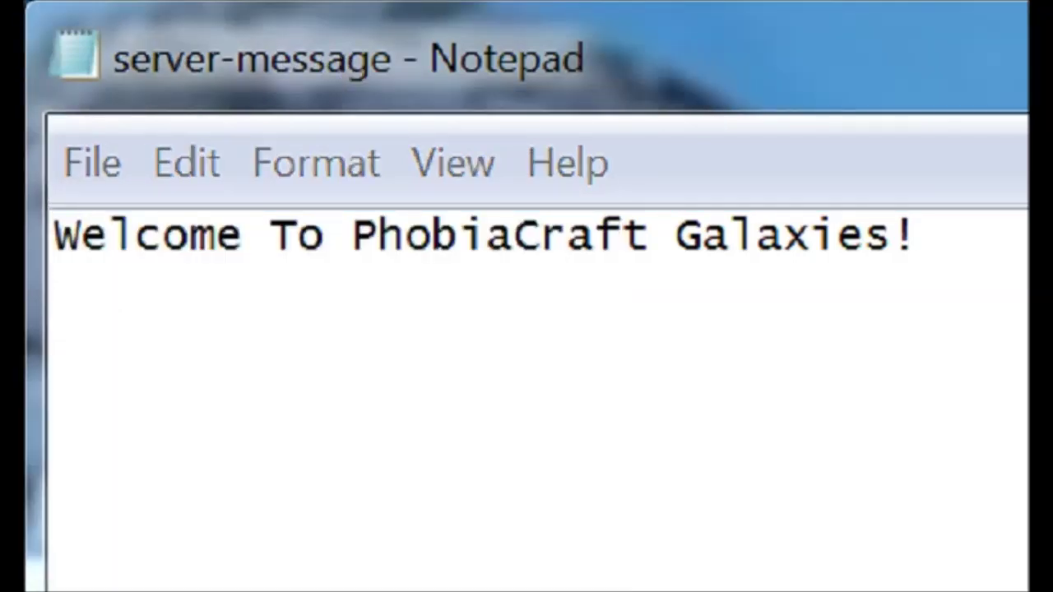